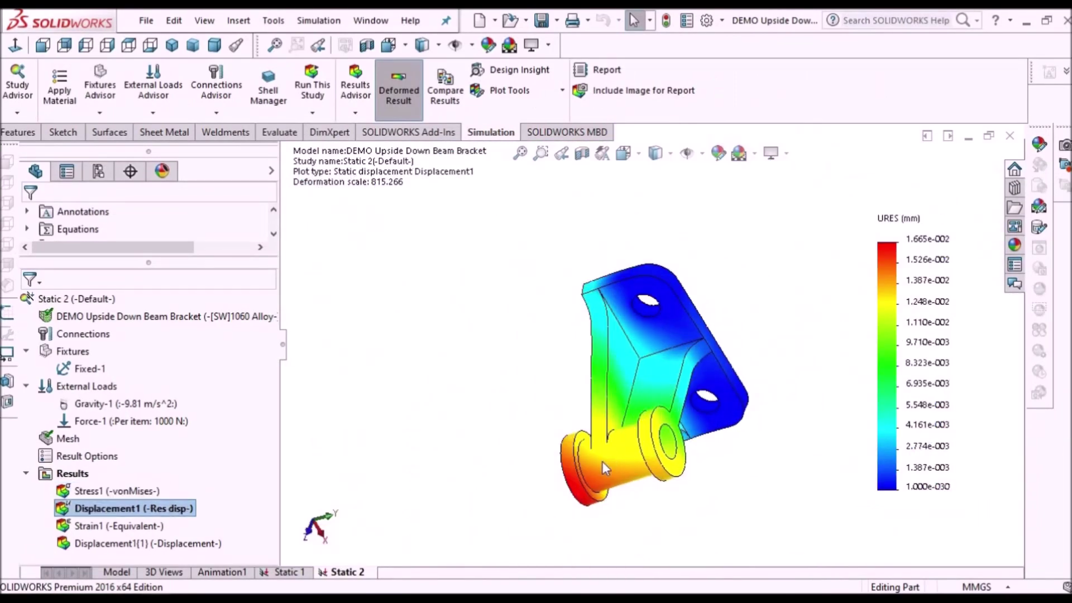
middle_click_drag(618, 491, 687, 512)
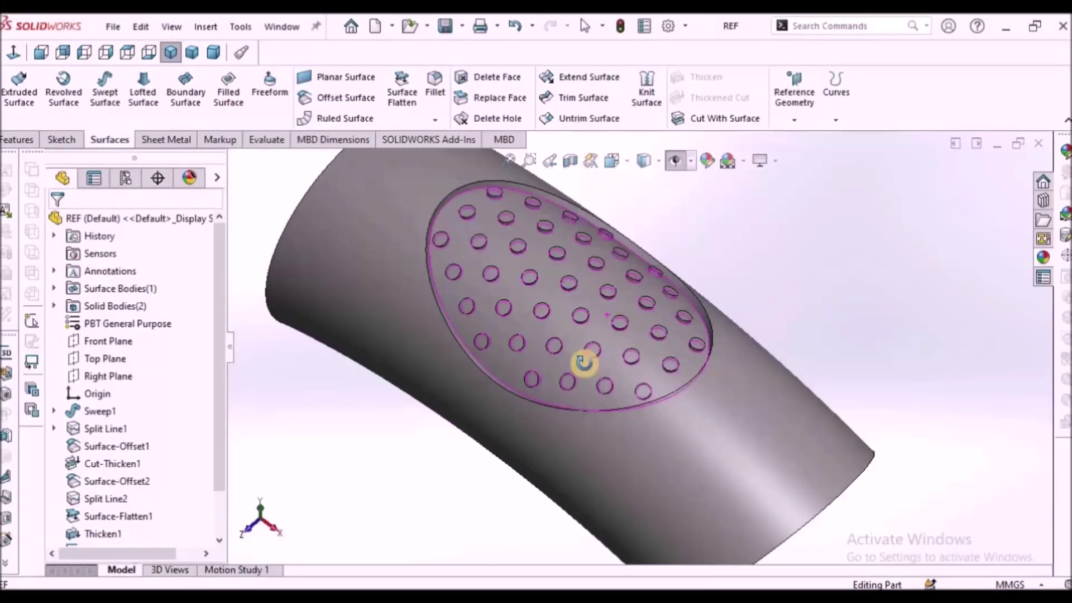
middle_click_drag(582, 359, 714, 359)
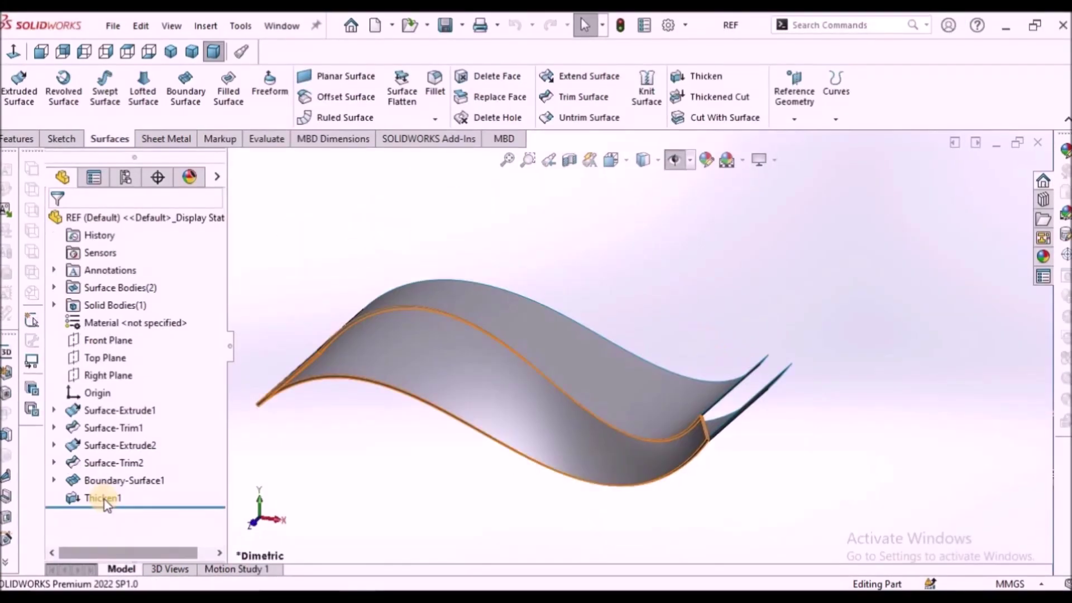
right_click(92, 498)
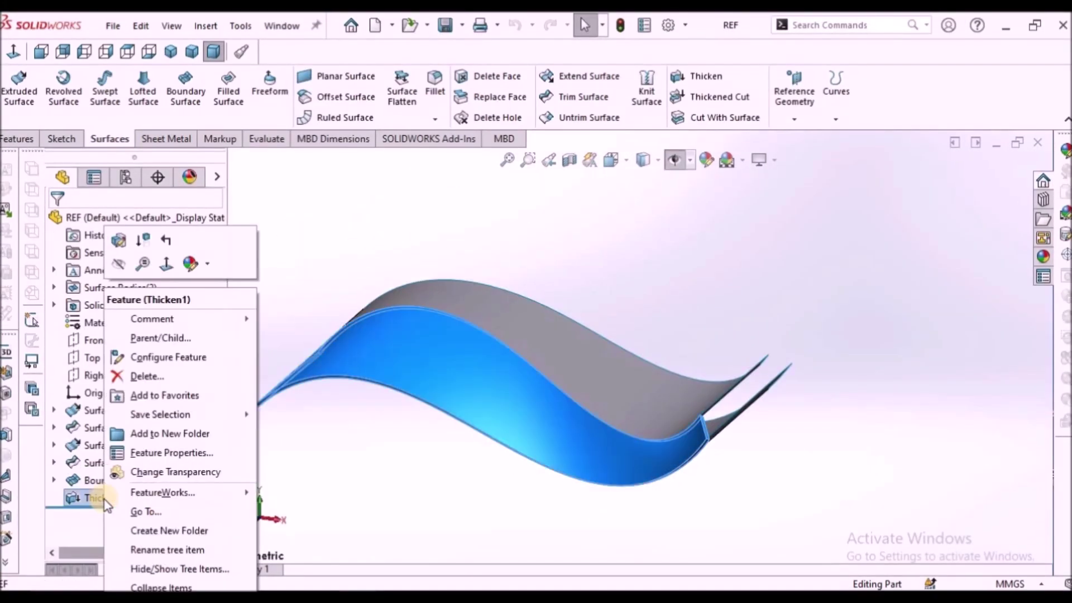
left_click(119, 269)
middle_click_drag(570, 330, 579, 350)
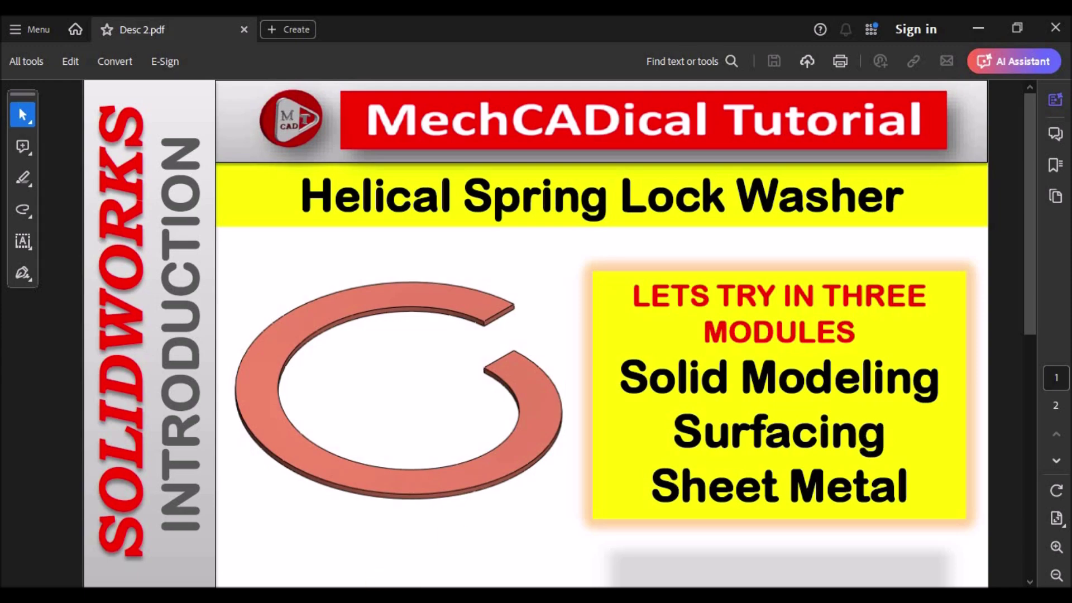
Switch to SOLIDWORKS and roll the REF washer's feature history back to just after the helix to examine its path
mouse_move(399, 596)
left_click(337, 551)
middle_click_drag(642, 377, 614, 491)
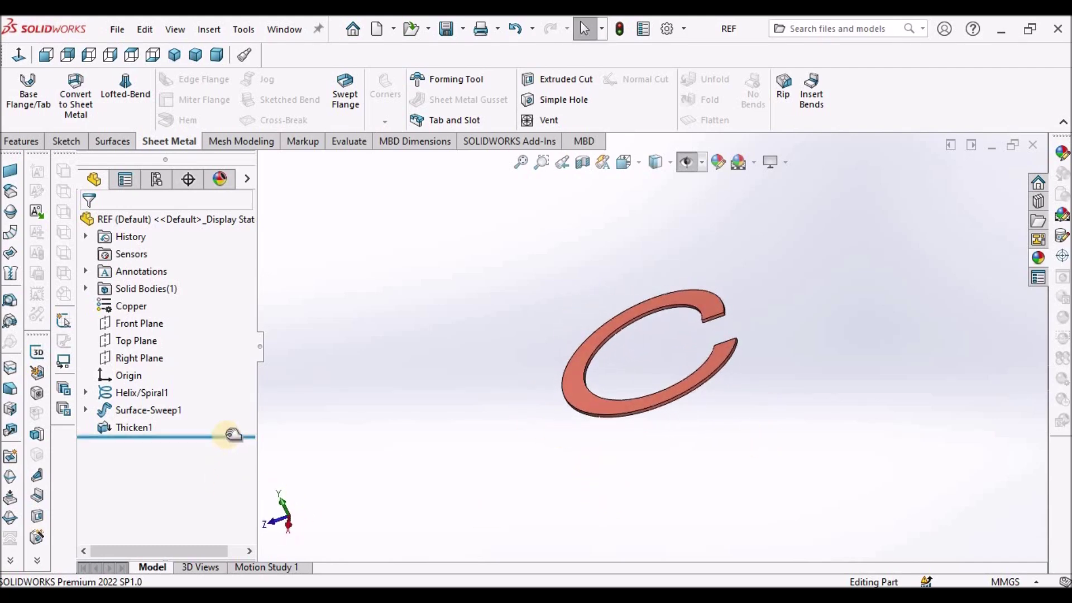
left_click_drag(221, 437, 256, 379)
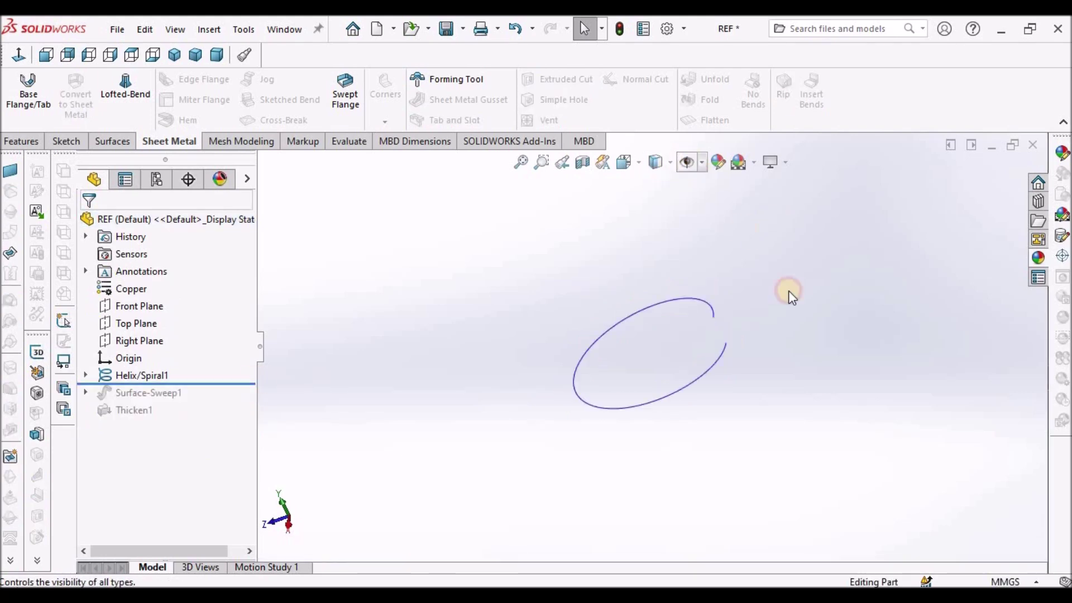
middle_click_drag(695, 333, 721, 402)
Switch to the empty Demo part and open a new sketch on the Top Plane
left_click(290, 24)
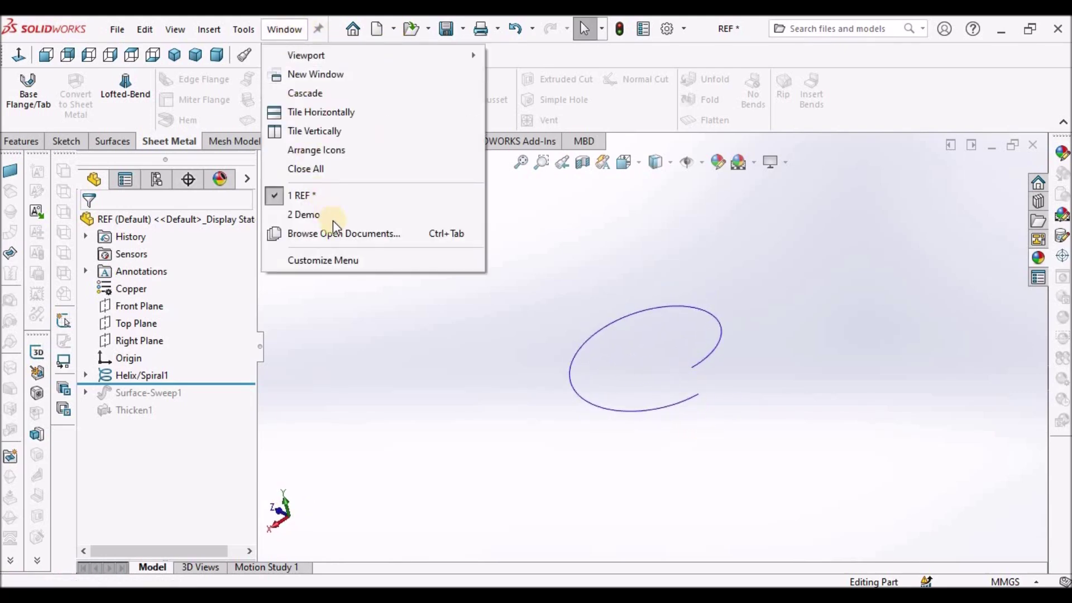
left_click(713, 198)
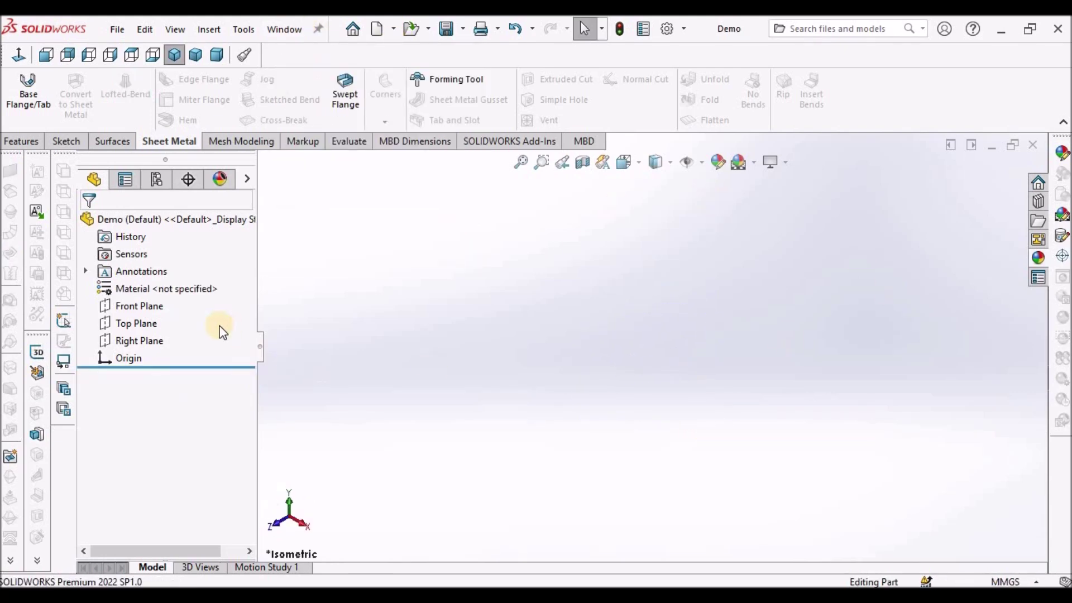
left_click(123, 324)
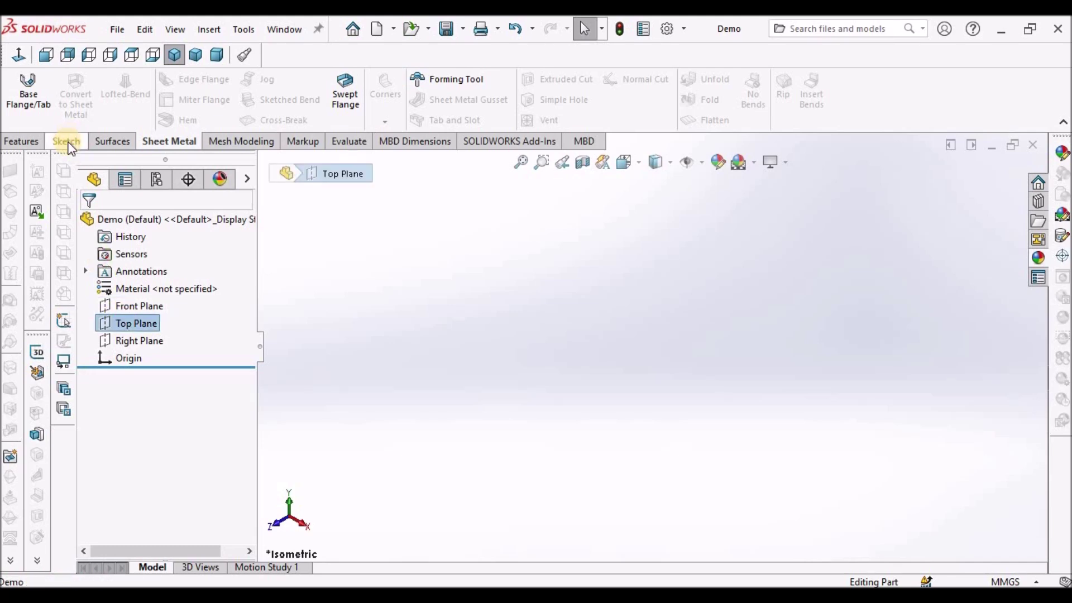
left_click(66, 142)
left_click(19, 86)
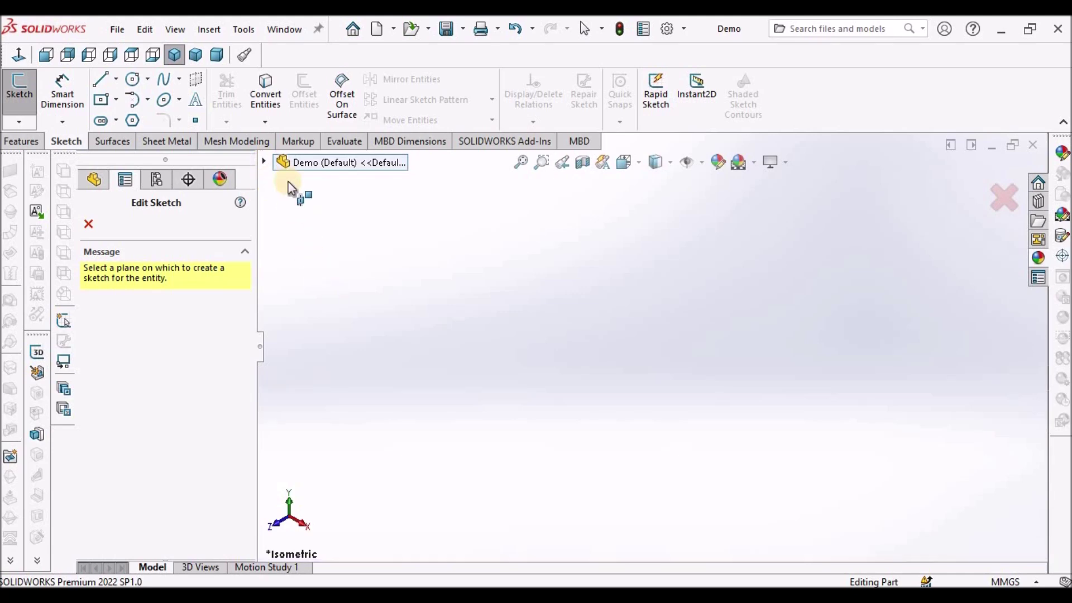
left_click(266, 163)
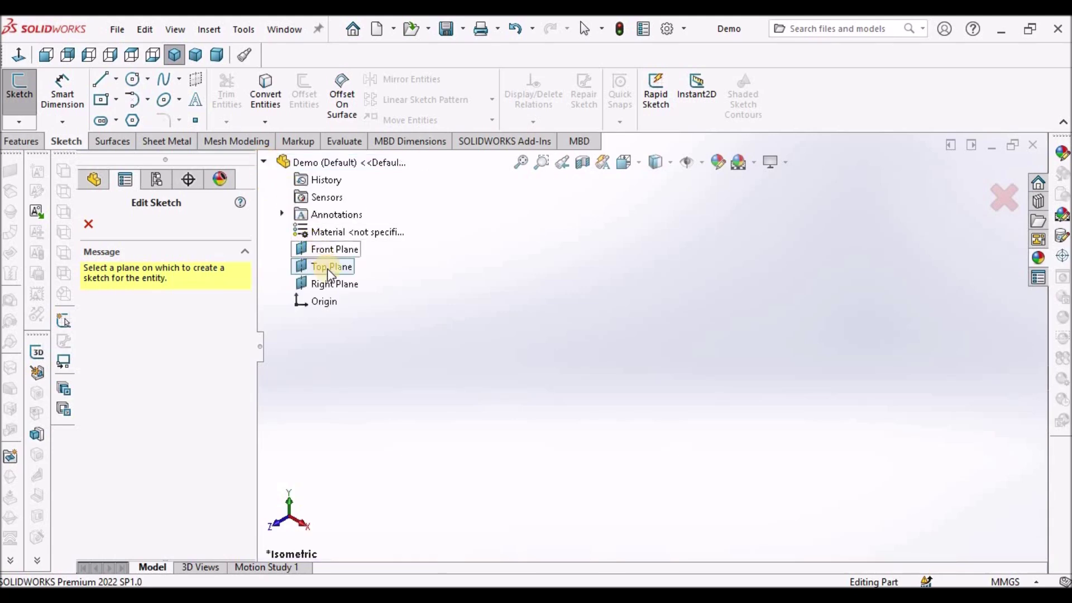
left_click(306, 268)
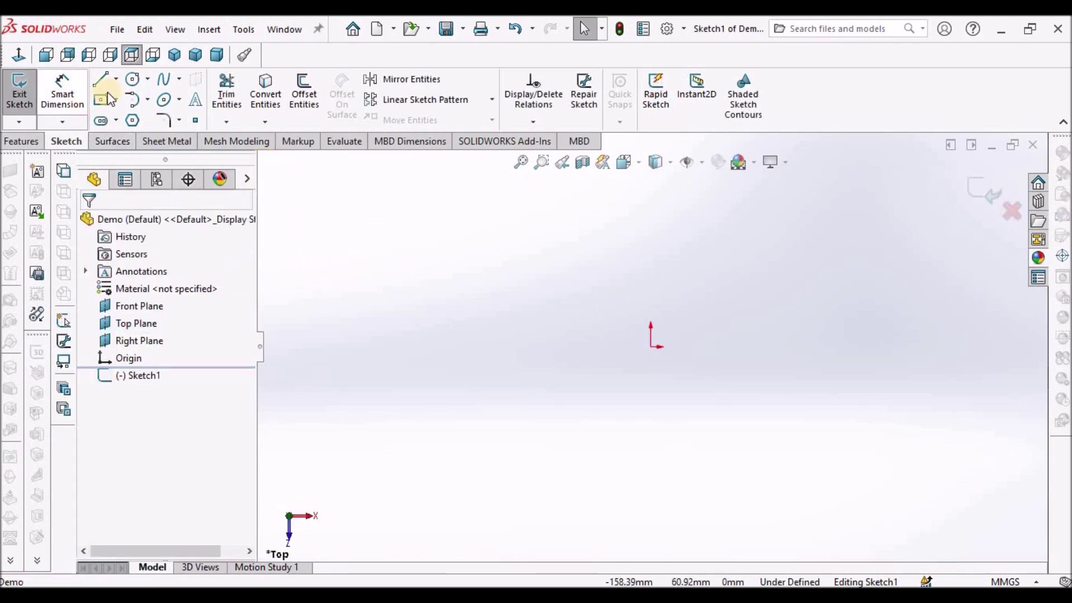
Sketch a circle about 92 mm in diameter centred on the origin
left_click(132, 79)
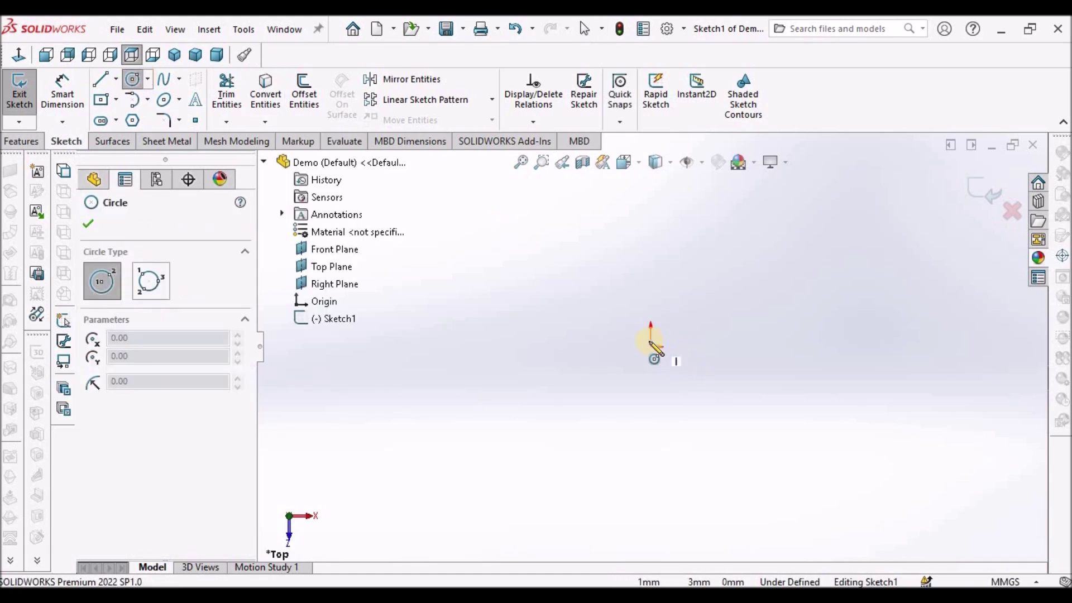
left_click_drag(651, 347, 726, 287)
right_click(773, 244)
key("Escape")
Dimension the circle's diameter to 10 mm and exit the sketch
left_click(62, 90)
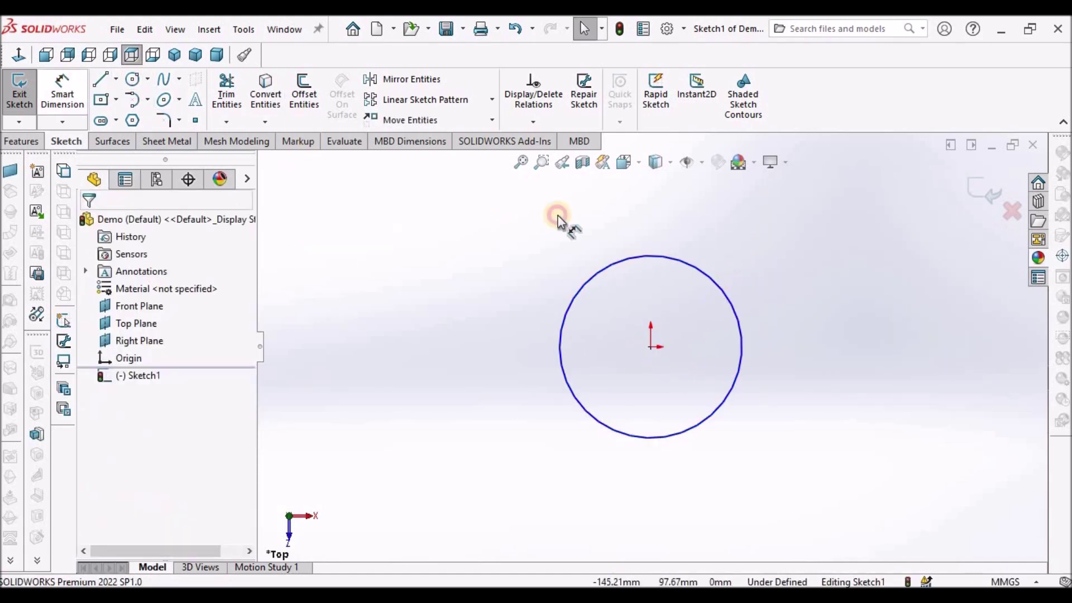
left_click(708, 280)
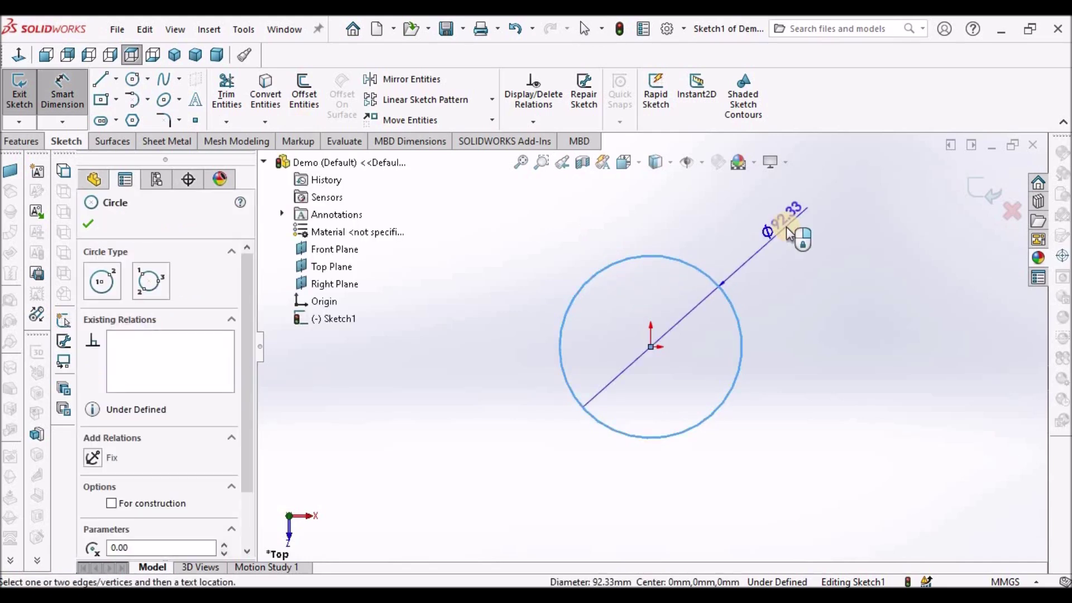
left_click(788, 234)
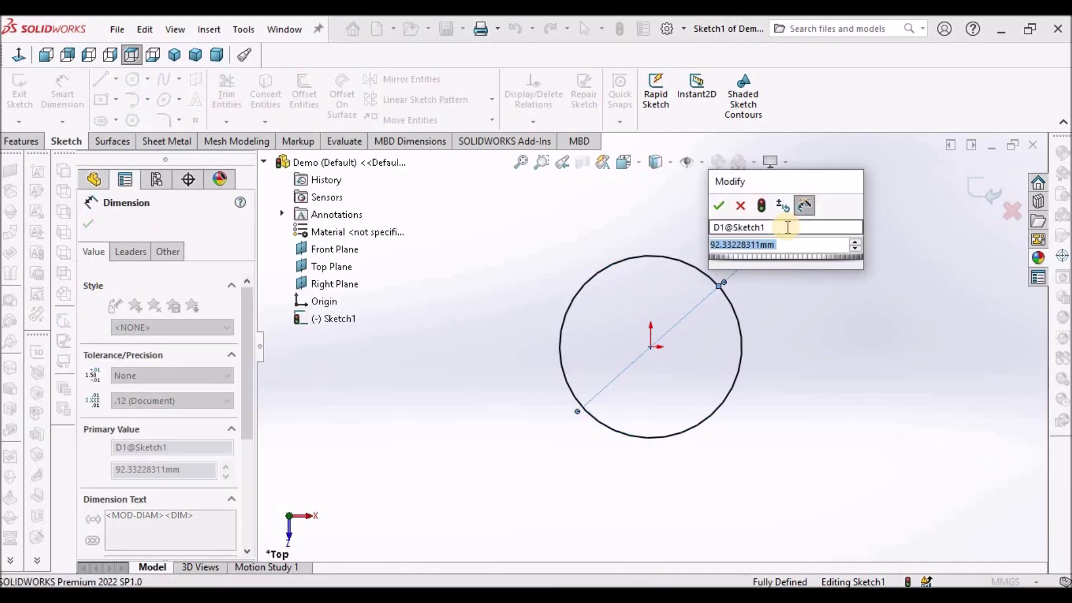
type("10")
key("Return")
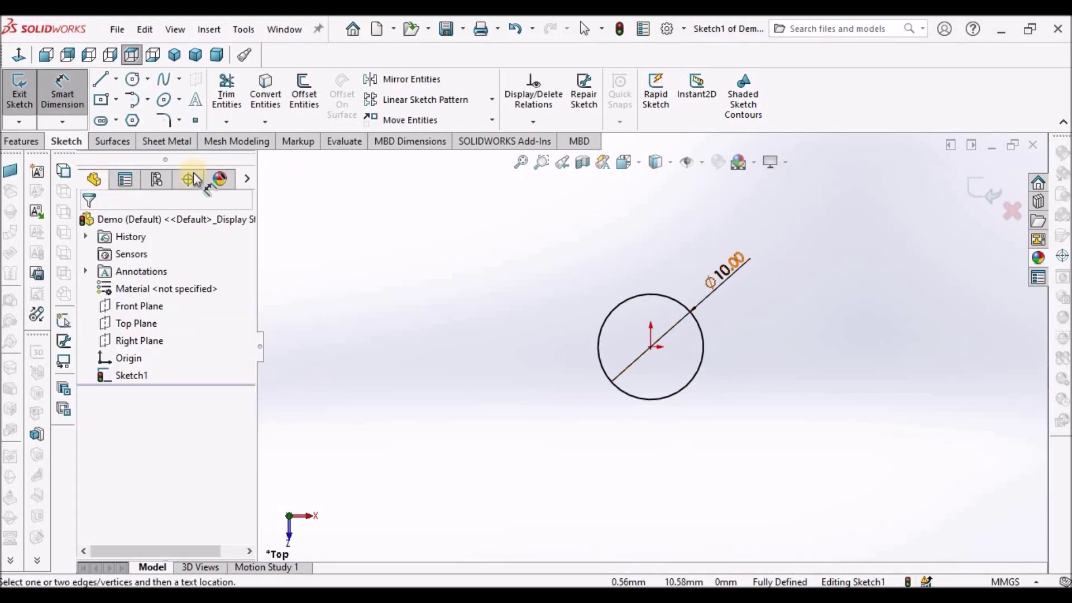
left_click(995, 200)
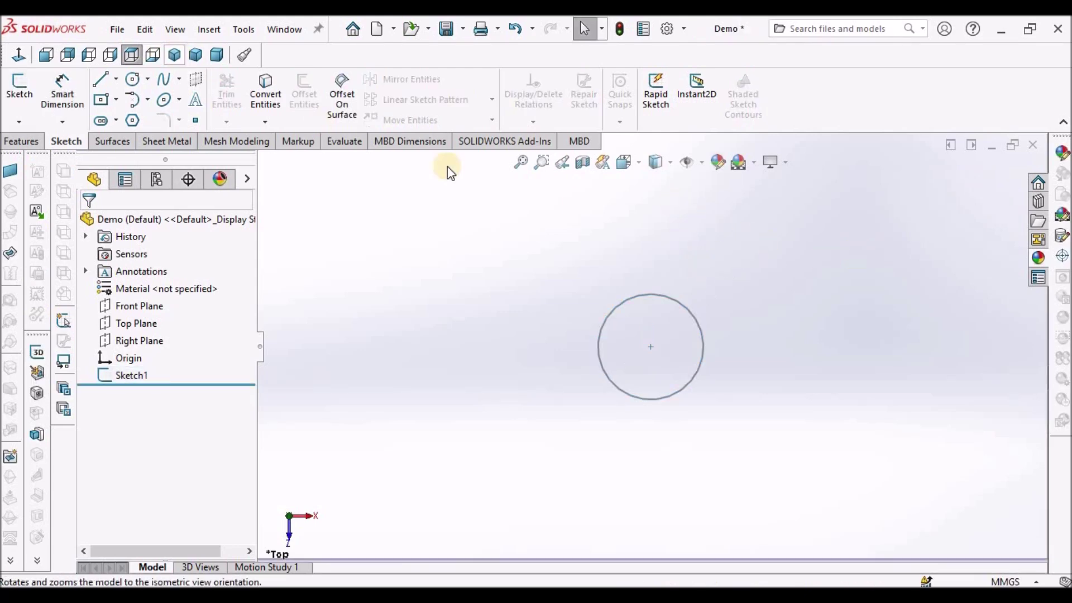
Create a clockwise helix from the circle sketch with a constant 2 mm pitch, 1 revolution and a 180° start angle
left_click(175, 55)
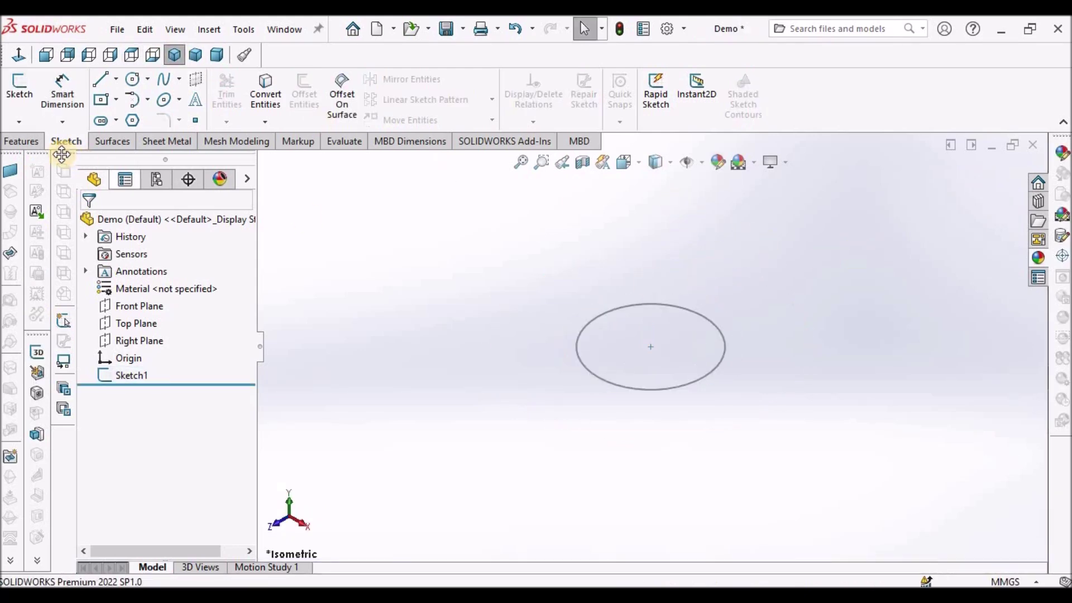
left_click(20, 142)
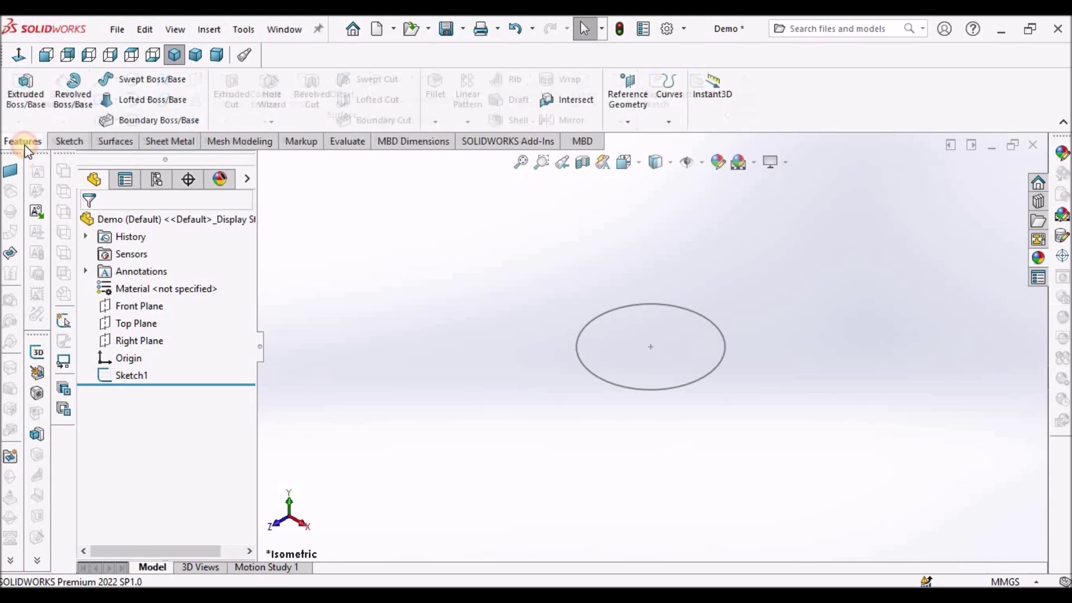
left_click(670, 121)
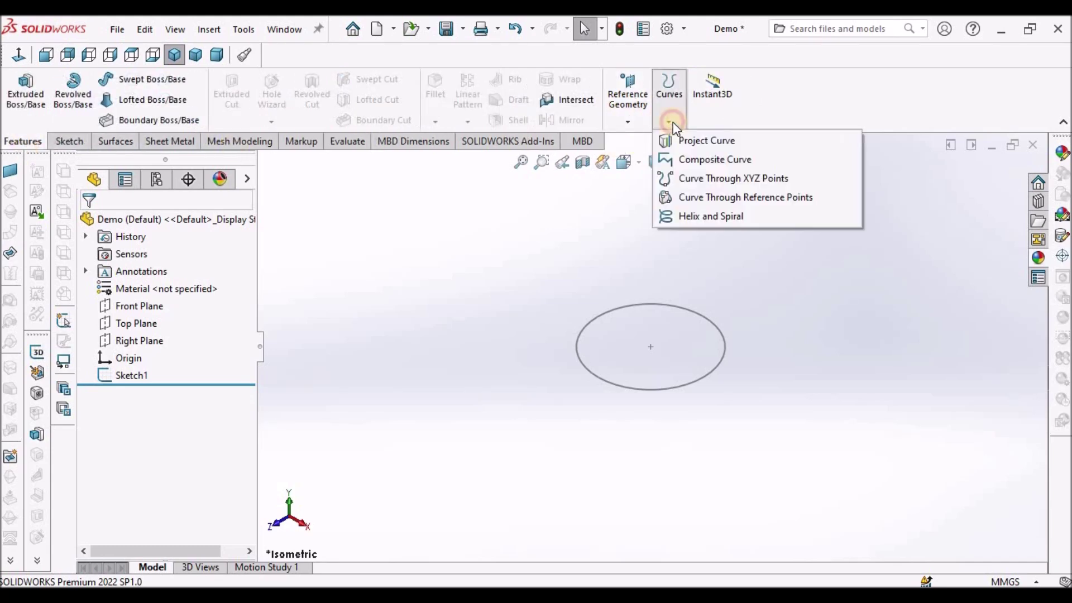
left_click(693, 216)
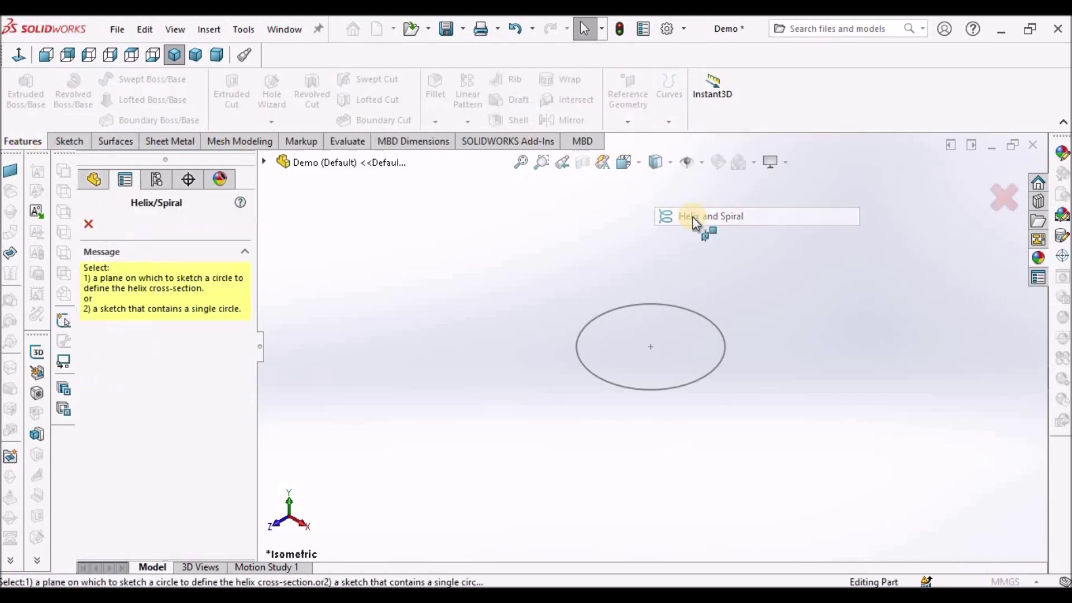
left_click(695, 382)
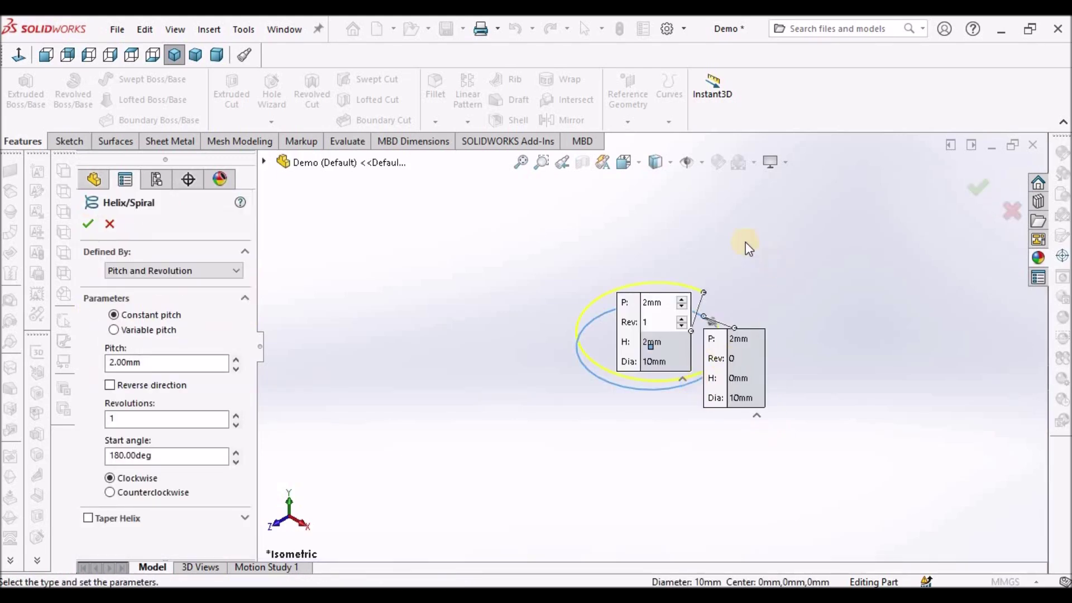
middle_click_drag(724, 225, 747, 279)
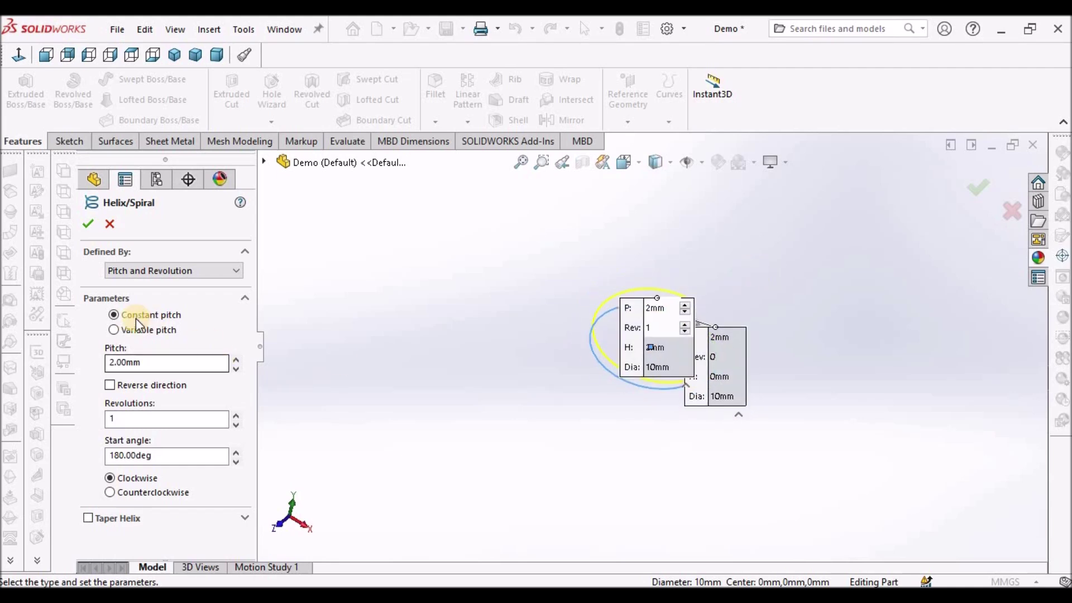
left_click(160, 364)
double_click(160, 363)
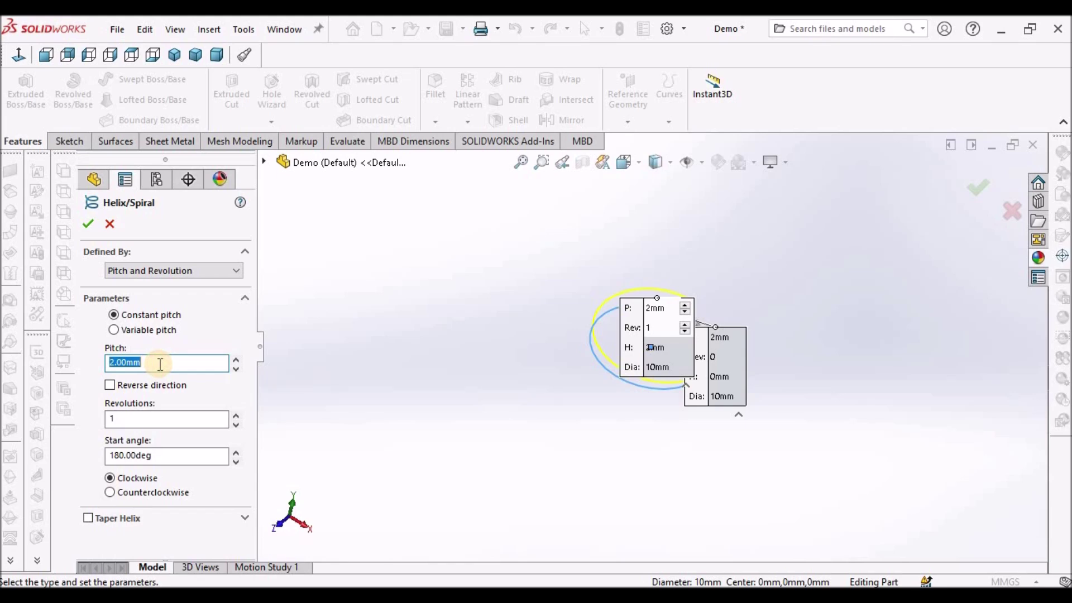
double_click(169, 416)
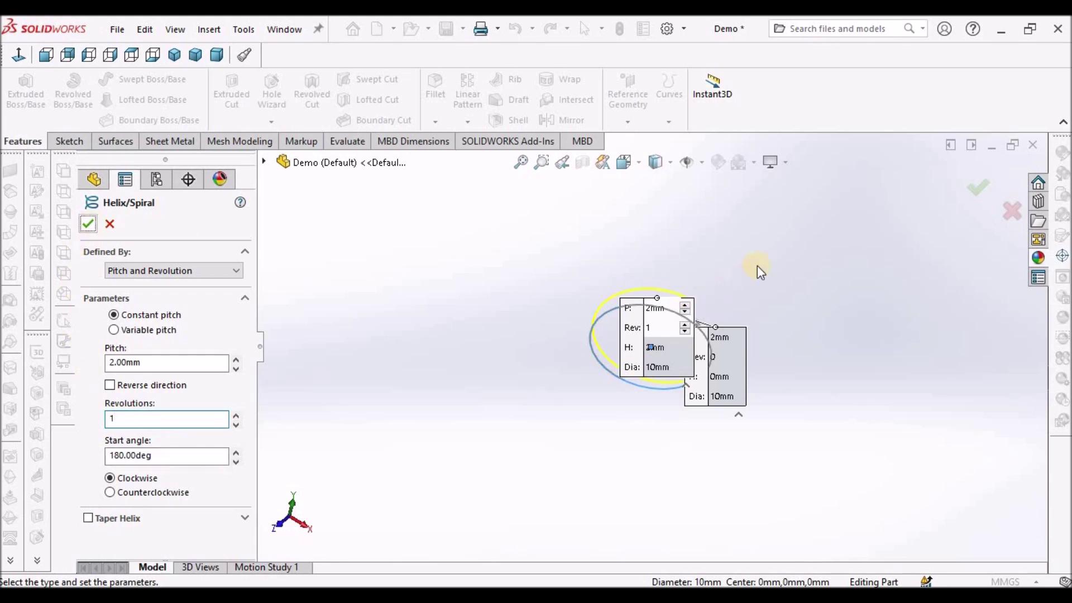
key("Return")
middle_click_drag(776, 259, 721, 266)
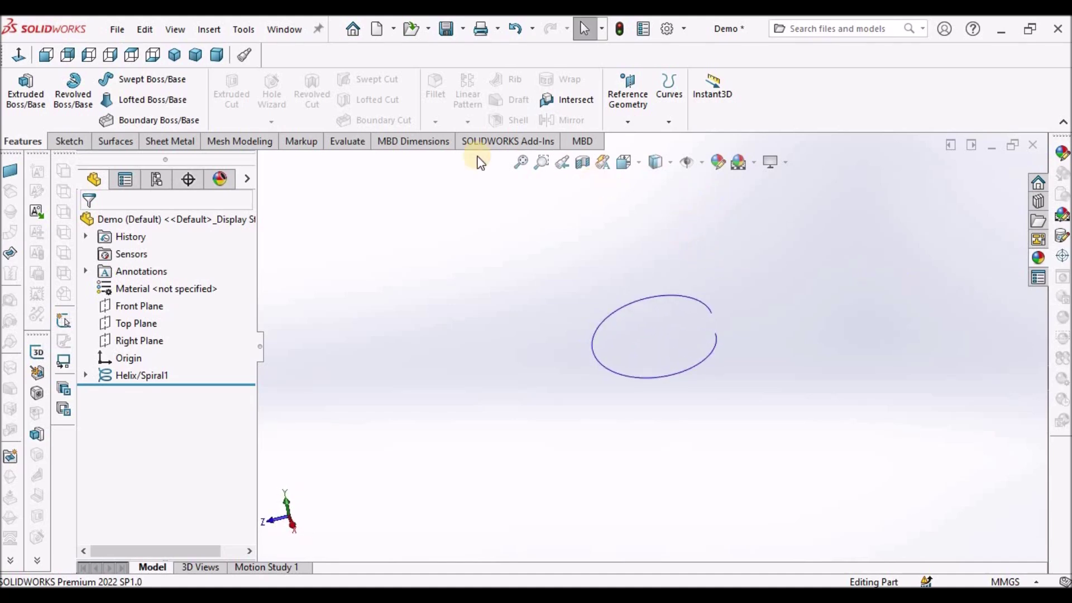
Create a 3D sketch, convert the helix curve into it and exit the sketch
left_click(55, 144)
left_click(19, 123)
left_click(45, 161)
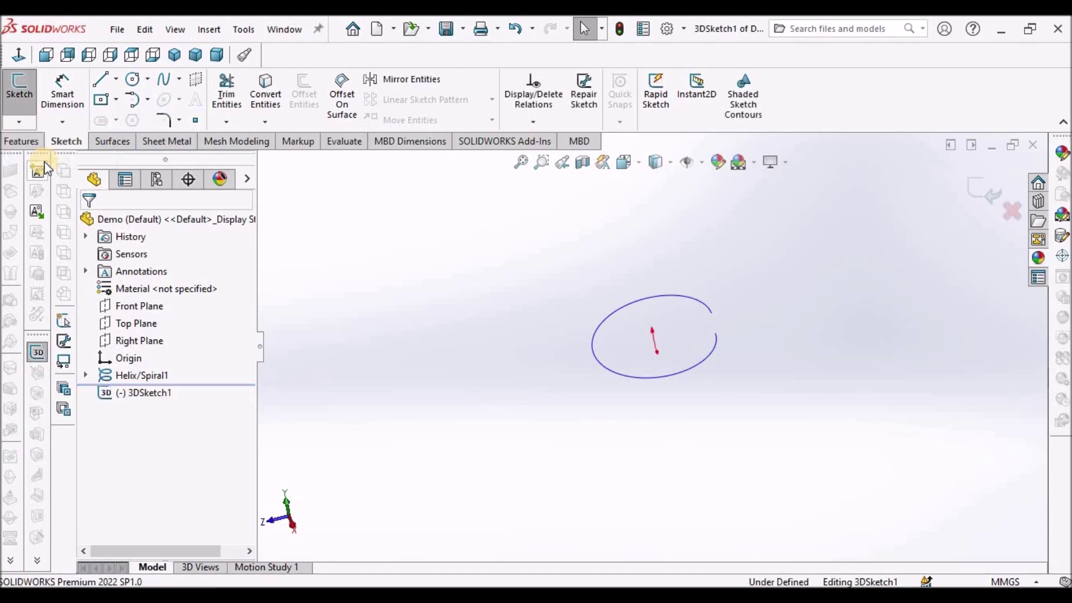
left_click(676, 375)
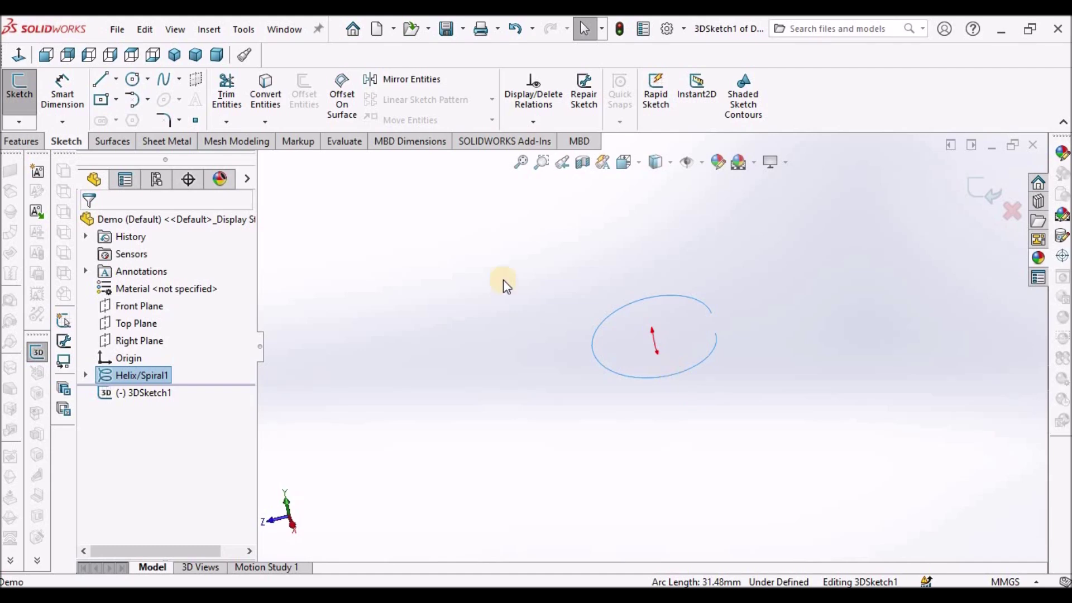
left_click(275, 99)
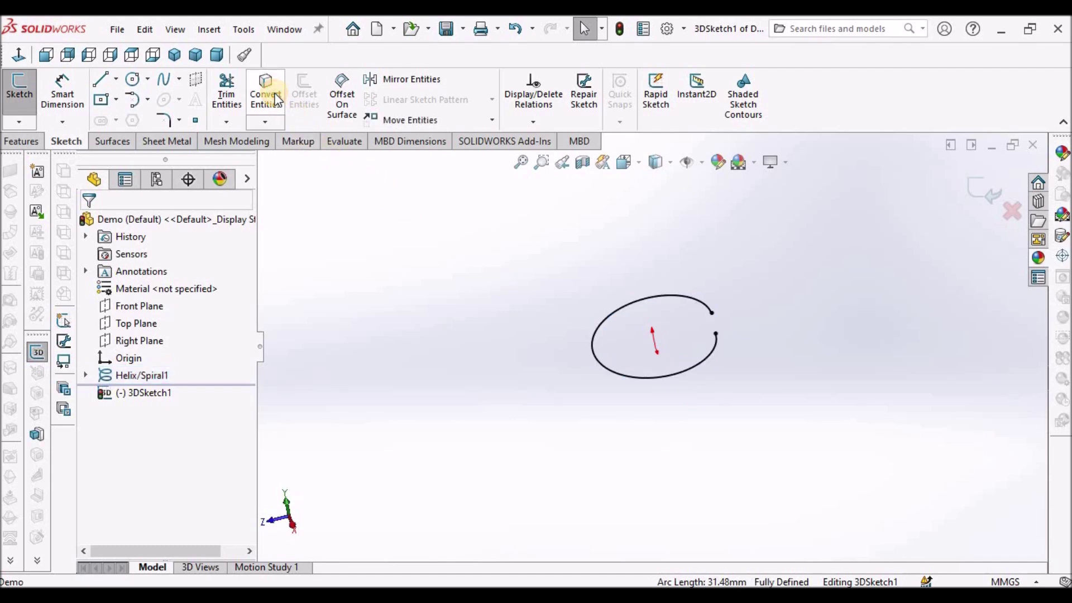
mouse_move(722, 296)
middle_mouse_down()
mouse_move(654, 313)
mouse_move(625, 424)
mouse_move(740, 356)
mouse_move(849, 438)
mouse_move(814, 493)
mouse_move(790, 435)
mouse_move(798, 425)
middle_mouse_up()
left_click(992, 198)
mouse_move(857, 274)
middle_mouse_down()
mouse_move(836, 277)
mouse_move(816, 307)
mouse_move(818, 327)
middle_mouse_up()
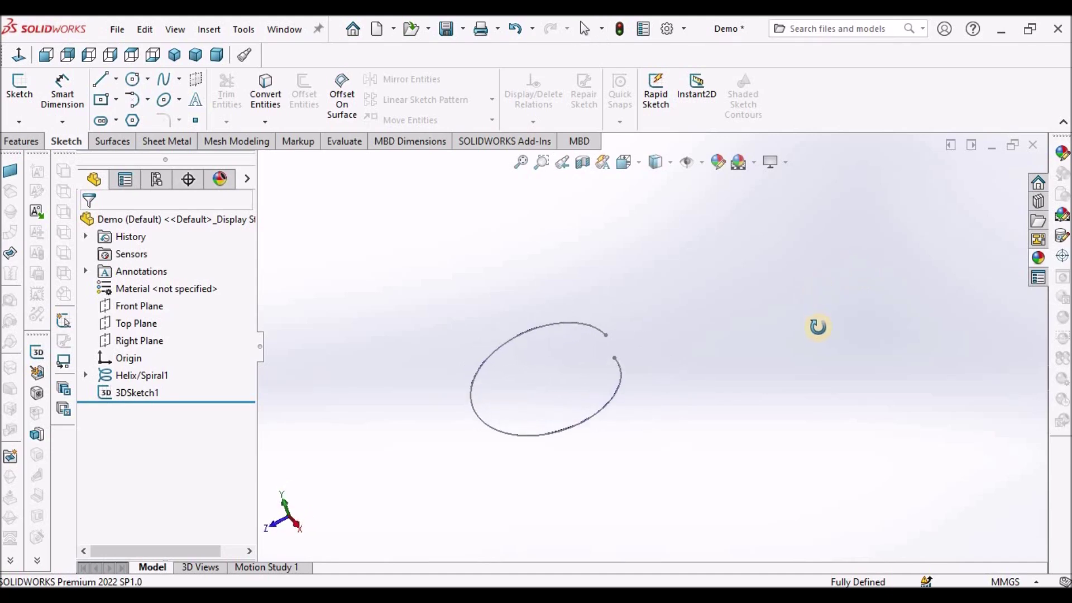
On the Right Plane, sketch a horizontal midpoint line centred on the helix's lower end, extending about 0.93 mm to each side
left_click(139, 341)
middle_click_drag(601, 307, 539, 351)
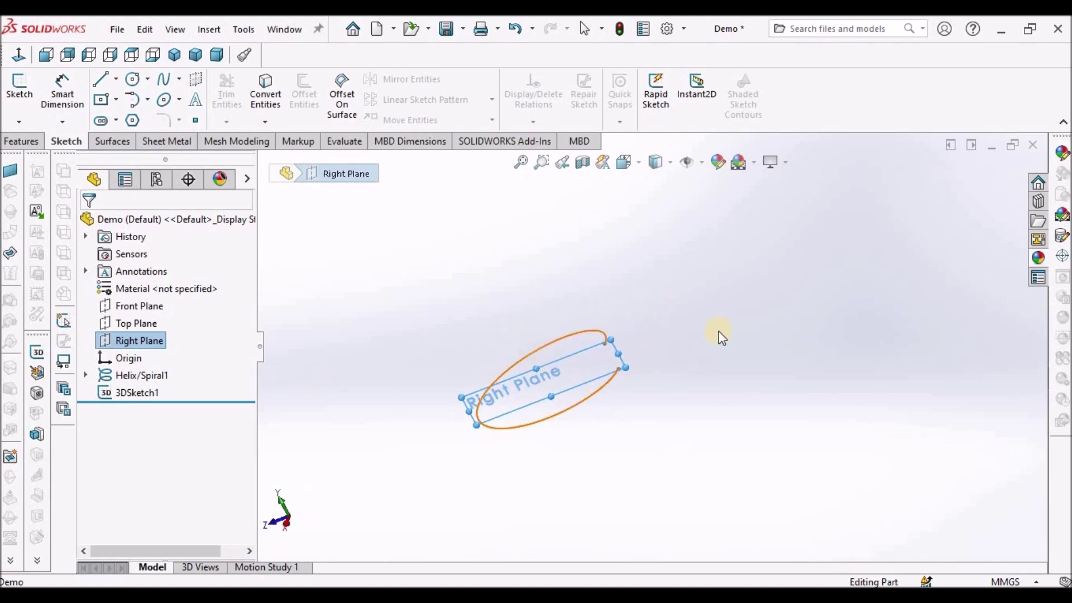
left_click(19, 87)
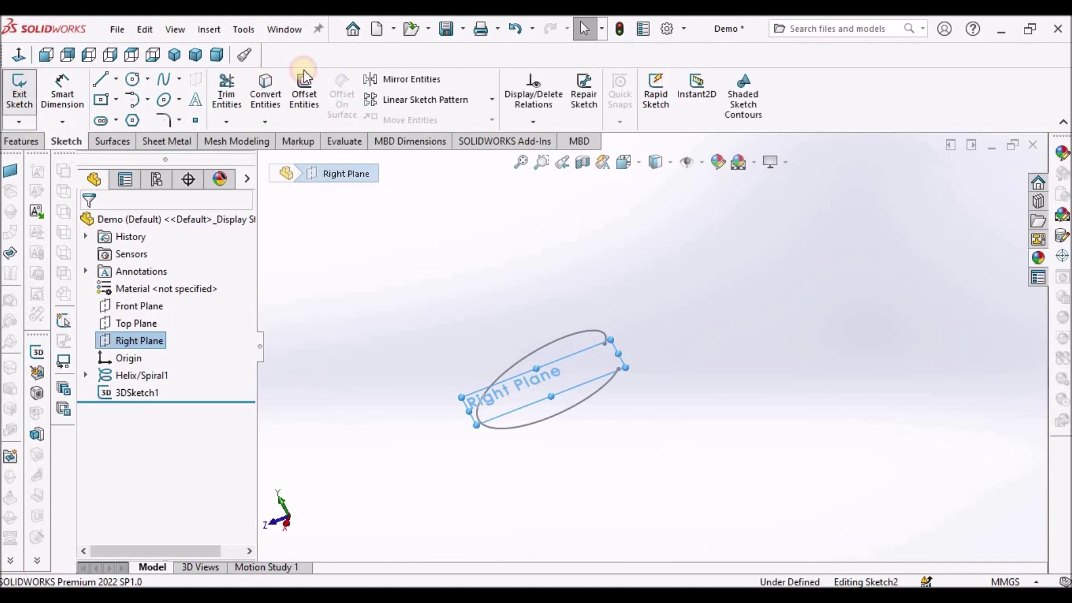
left_click(116, 79)
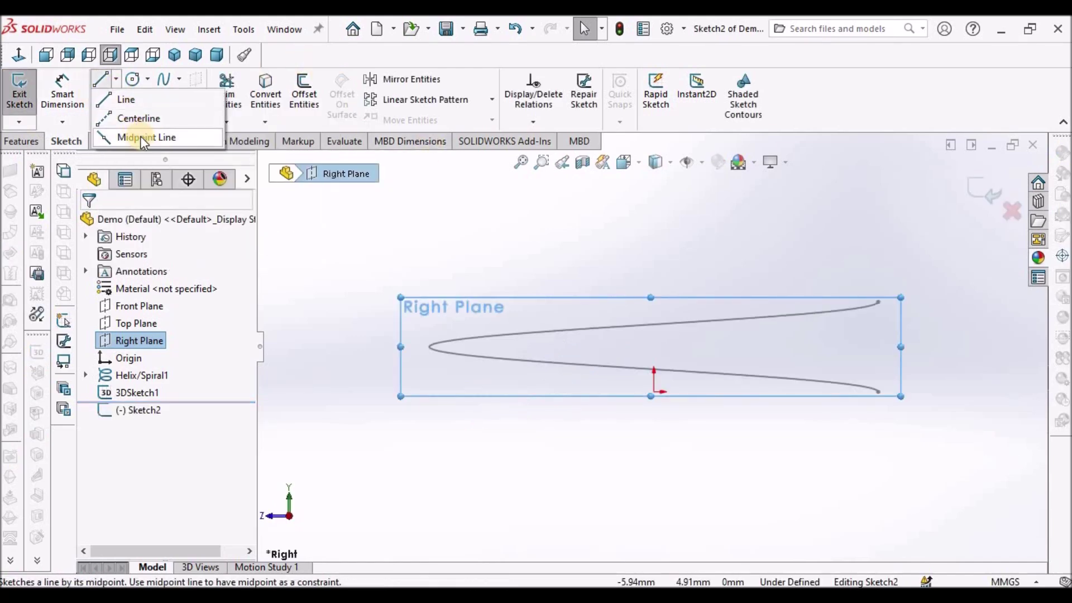
left_click(142, 138)
scroll(922, 371, "down", 2)
scroll(849, 358, "up", 1)
scroll(844, 349, "down", 2)
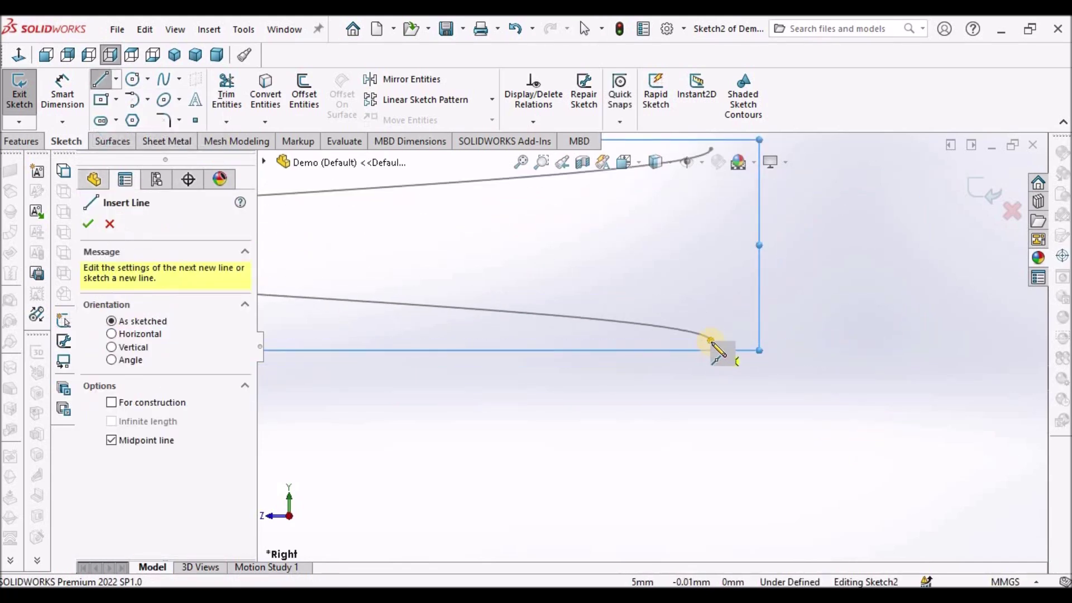
left_click(710, 340)
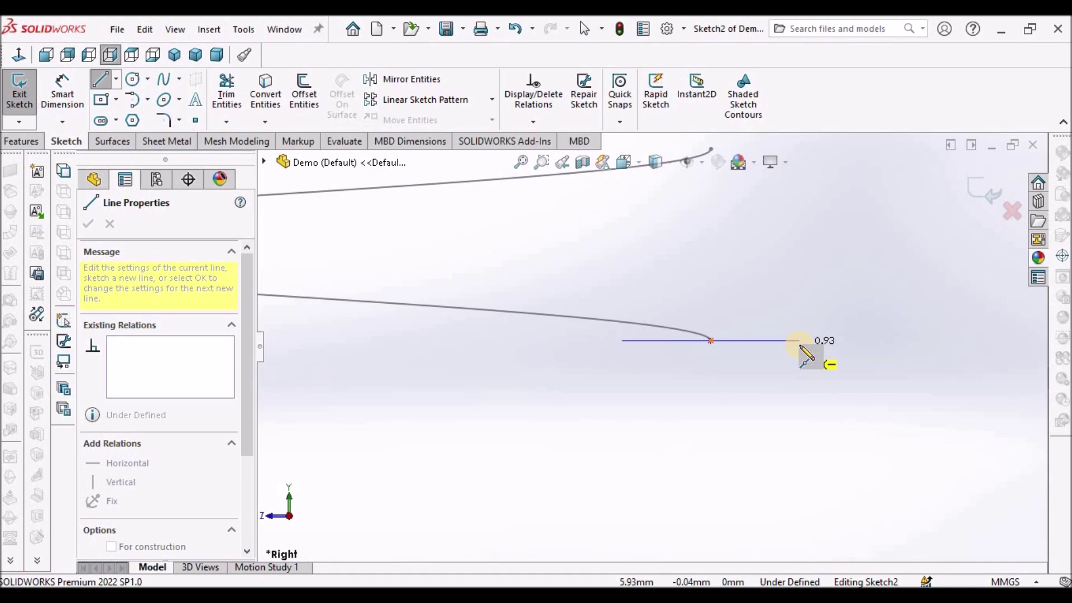
left_click(800, 341)
right_click(773, 276)
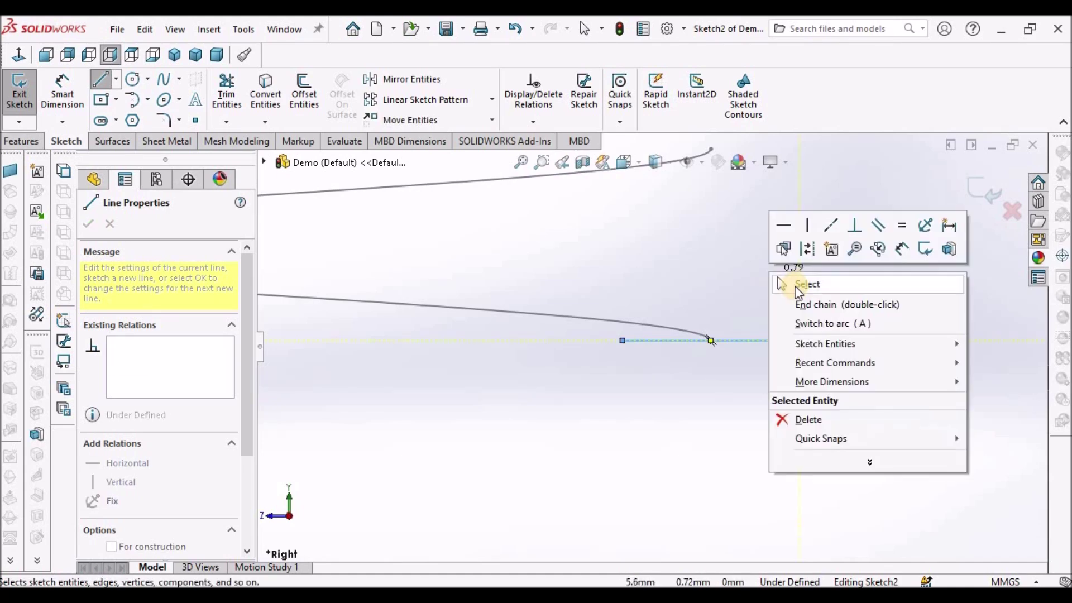
left_click(787, 281)
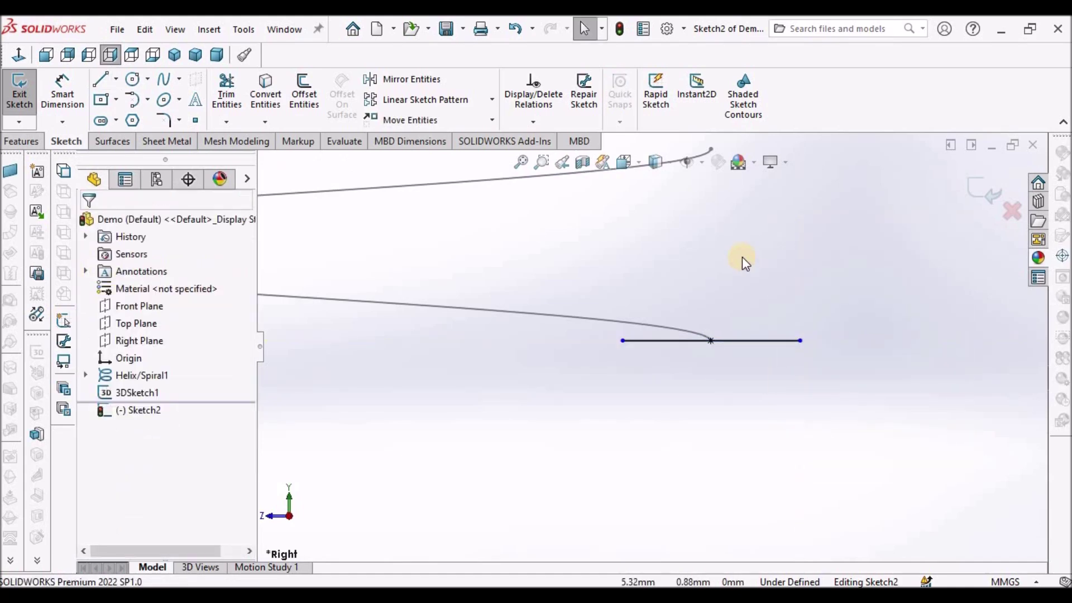
Dimension the midpoint line's length to 1.5 mm and exit the sketch
left_click(62, 90)
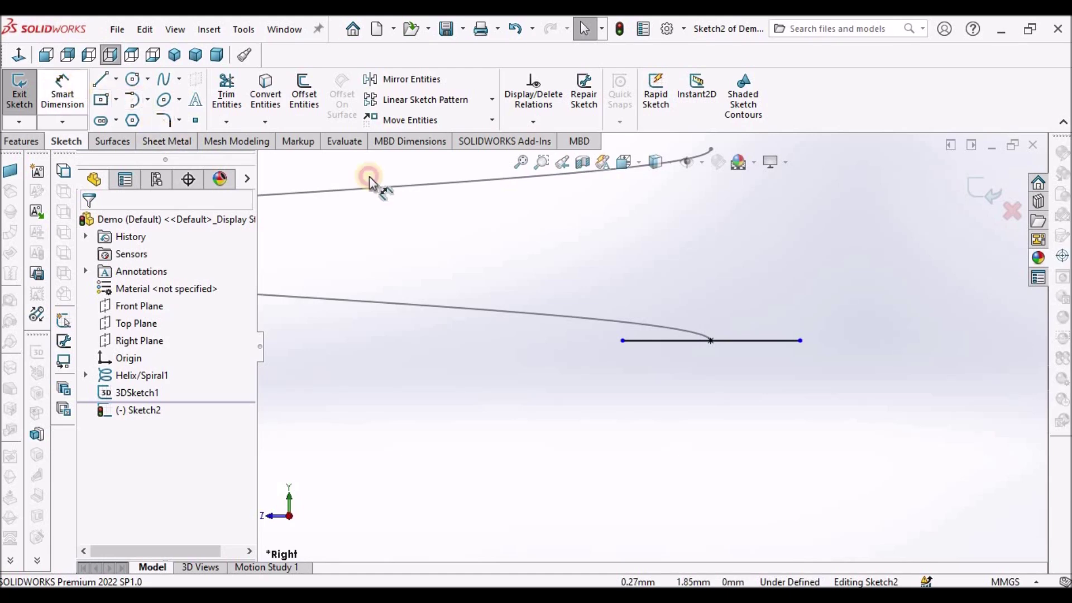
left_click(750, 342)
left_click(752, 390)
type("1.5")
key("Return")
left_click(862, 347)
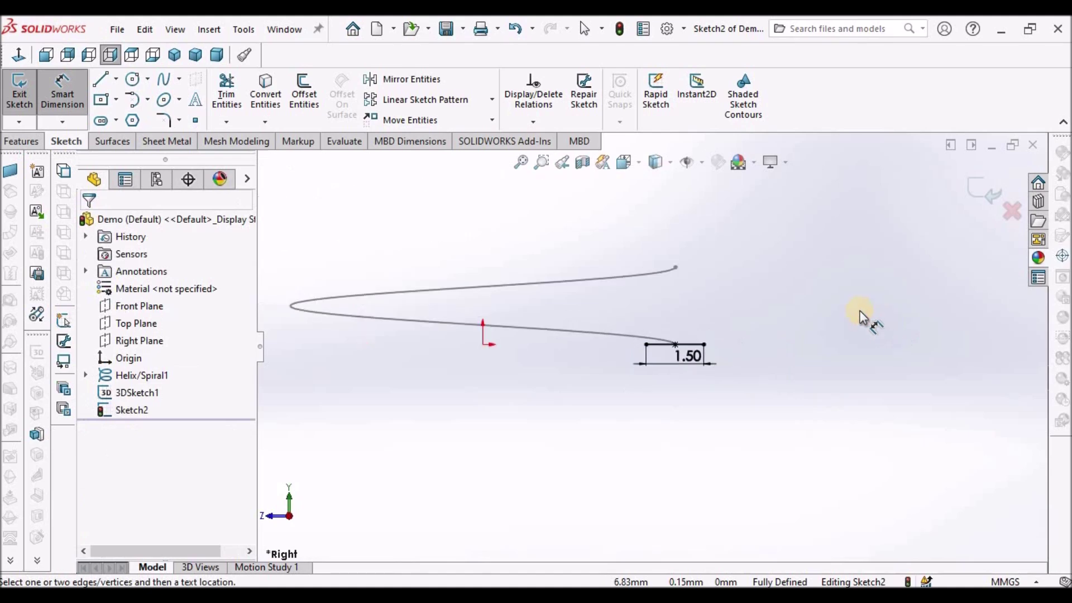
left_click(987, 187)
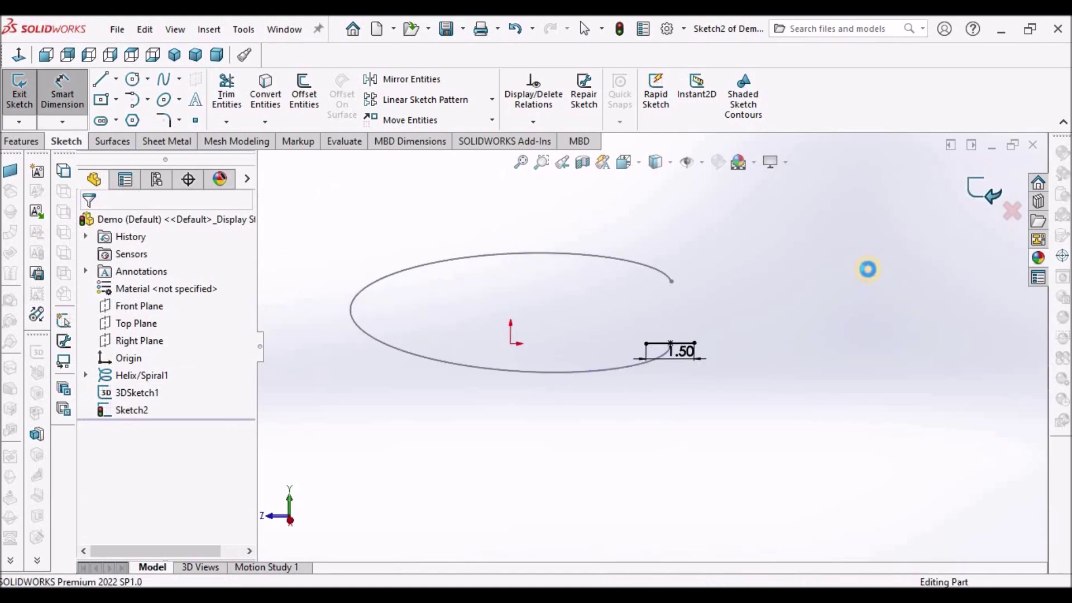
Examine the helix path and the line profile at its lower end in isometric view
left_click(862, 270)
mouse_move(799, 249)
middle_mouse_down()
mouse_move(673, 330)
mouse_move(581, 369)
middle_mouse_up()
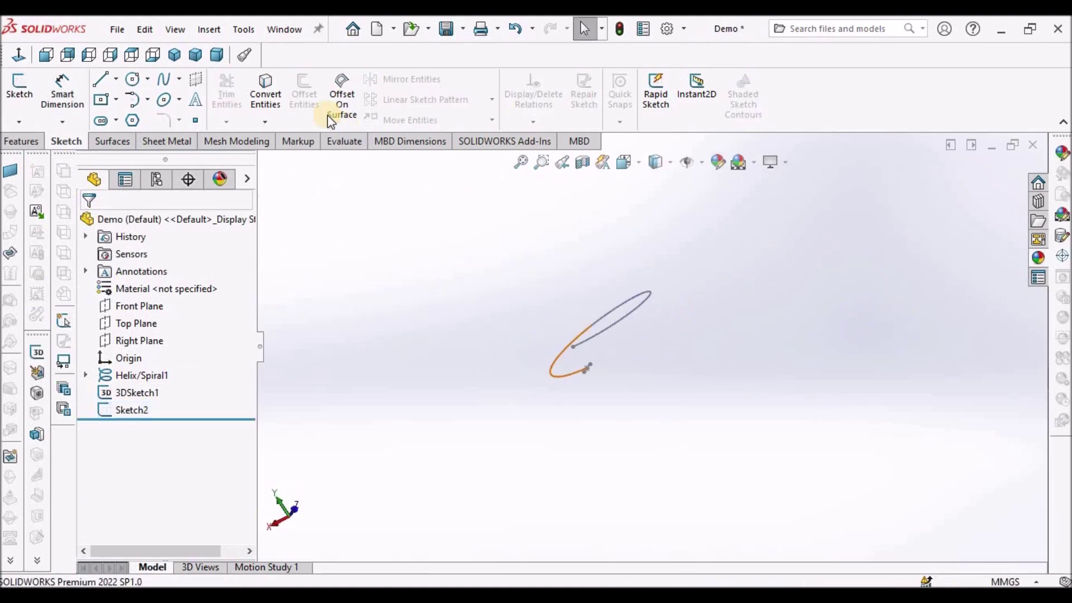
left_click(174, 54)
left_click(863, 309)
key("f")
scroll(769, 308, "down", 2)
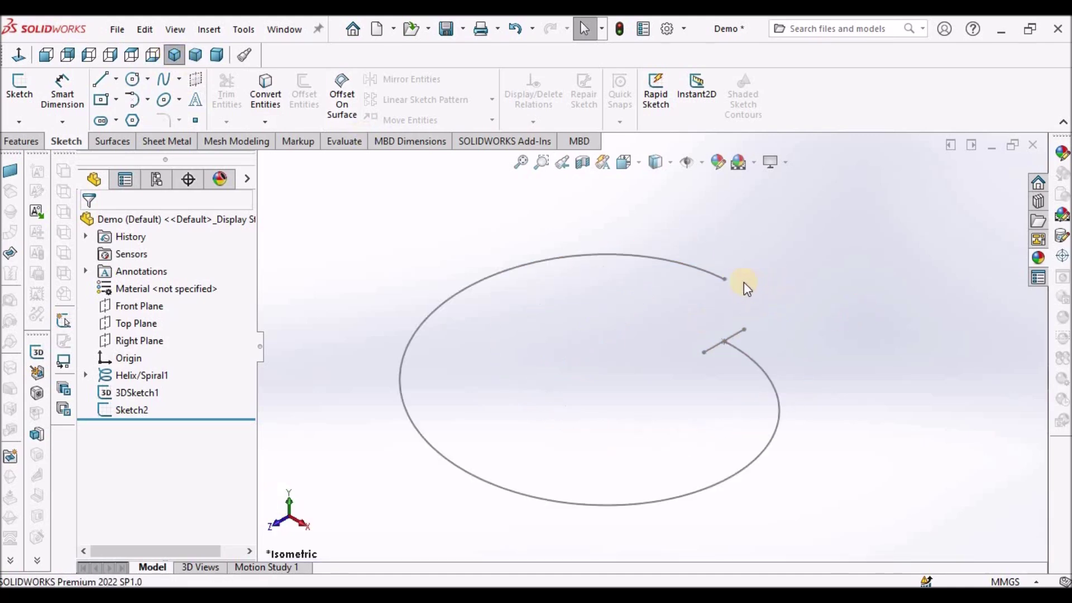
left_click(760, 365)
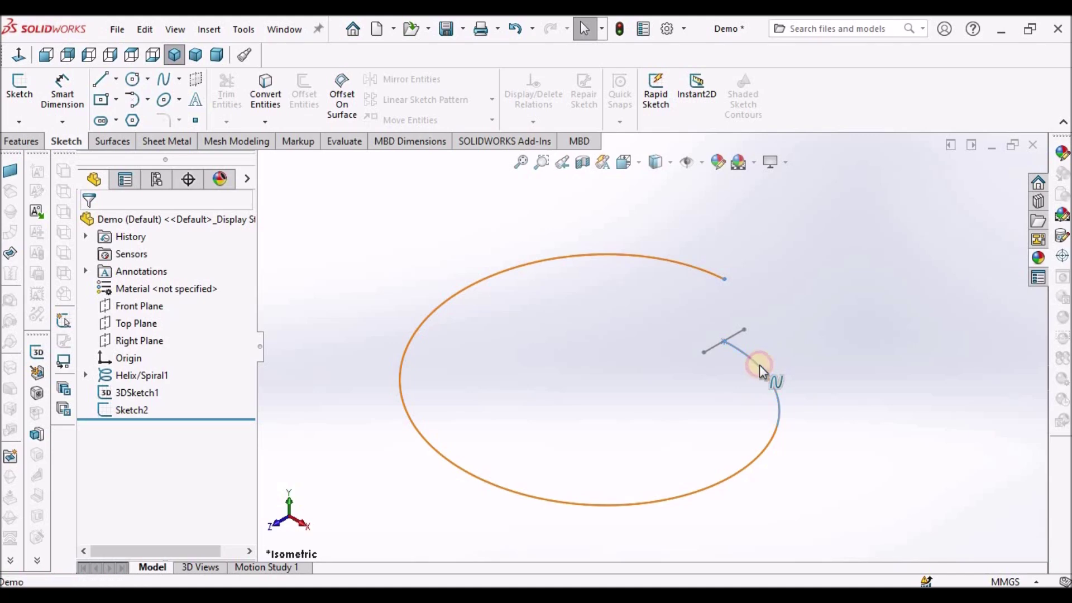
key("Escape")
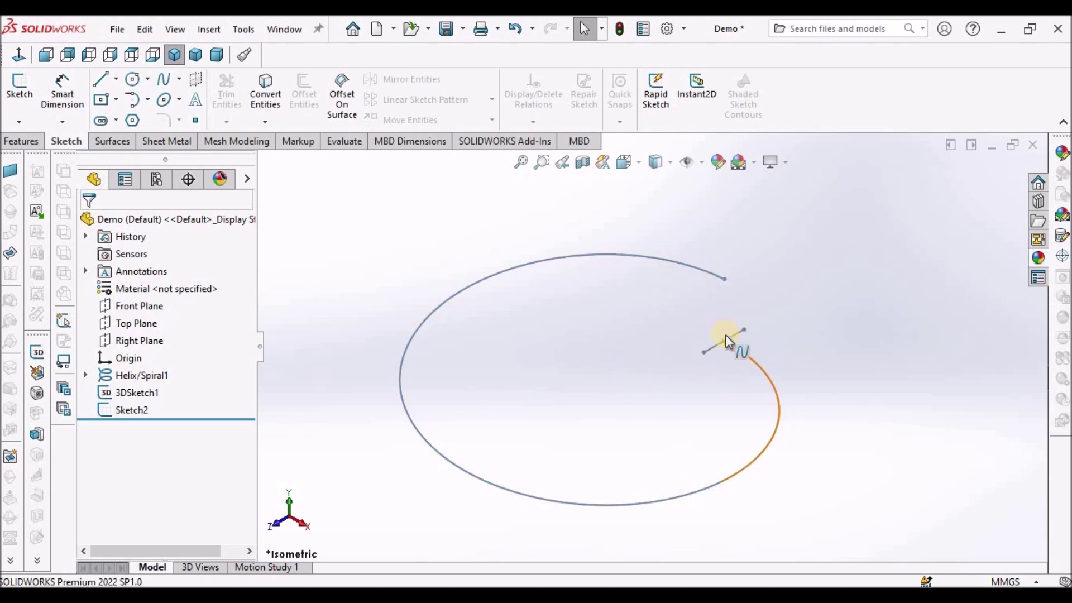
scroll(722, 343, "down", 2)
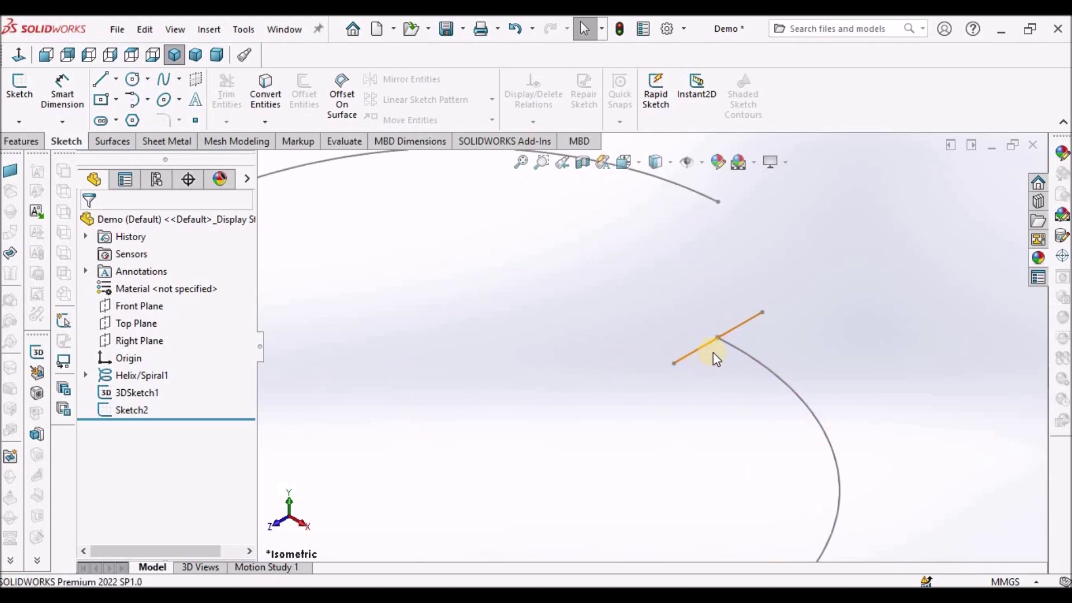
scroll(694, 408, "up", 3)
scroll(656, 354, "up", 1)
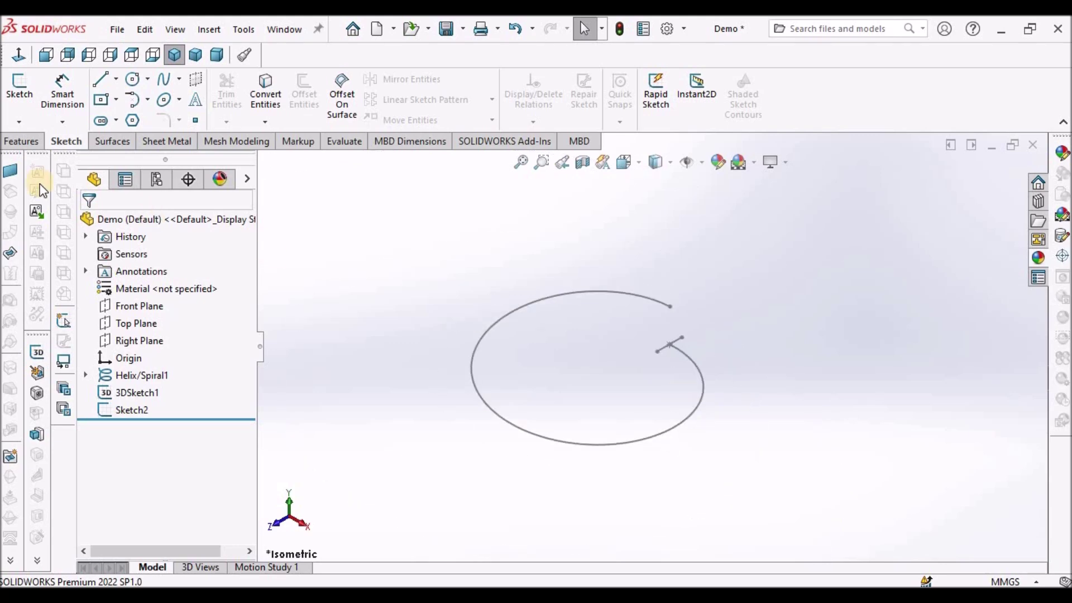
Try to use the open line sketch as the profile of a solid sweep
left_click(21, 141)
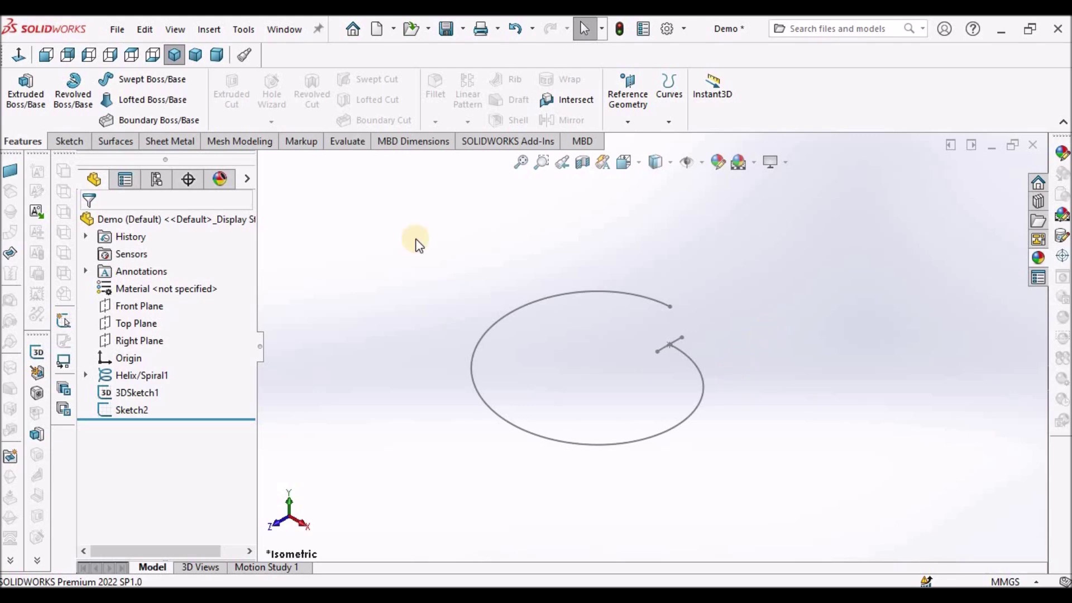
left_click(145, 81)
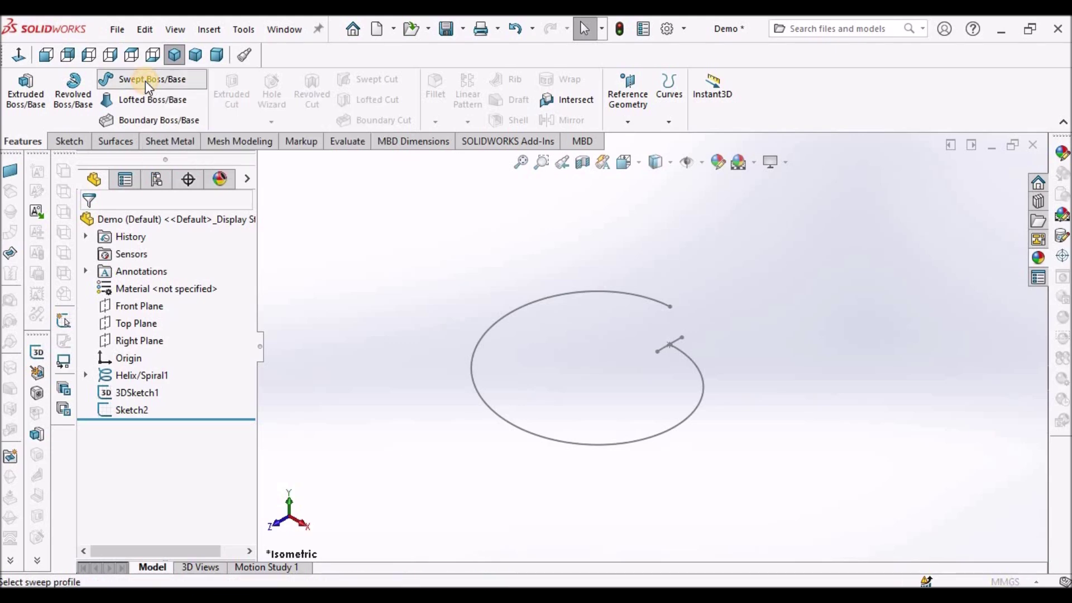
scroll(670, 355, "down", 3)
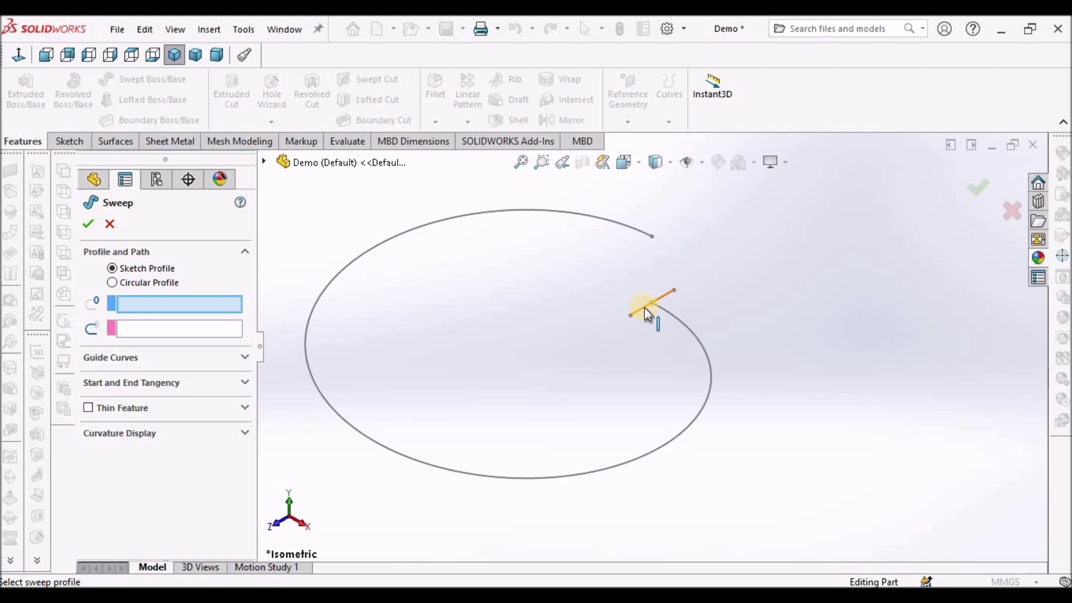
left_click(645, 307)
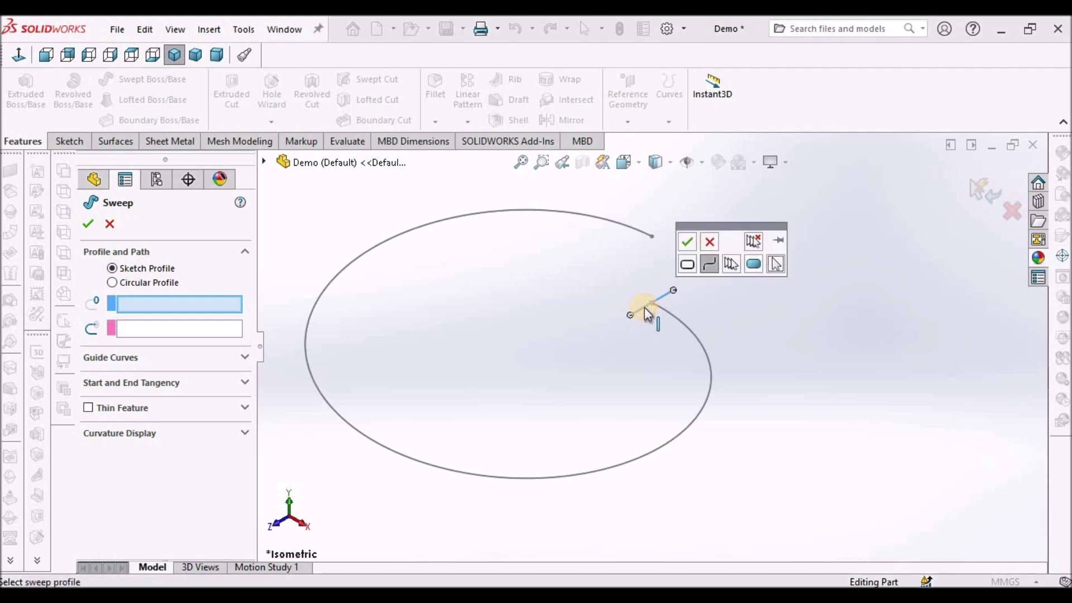
left_click(685, 242)
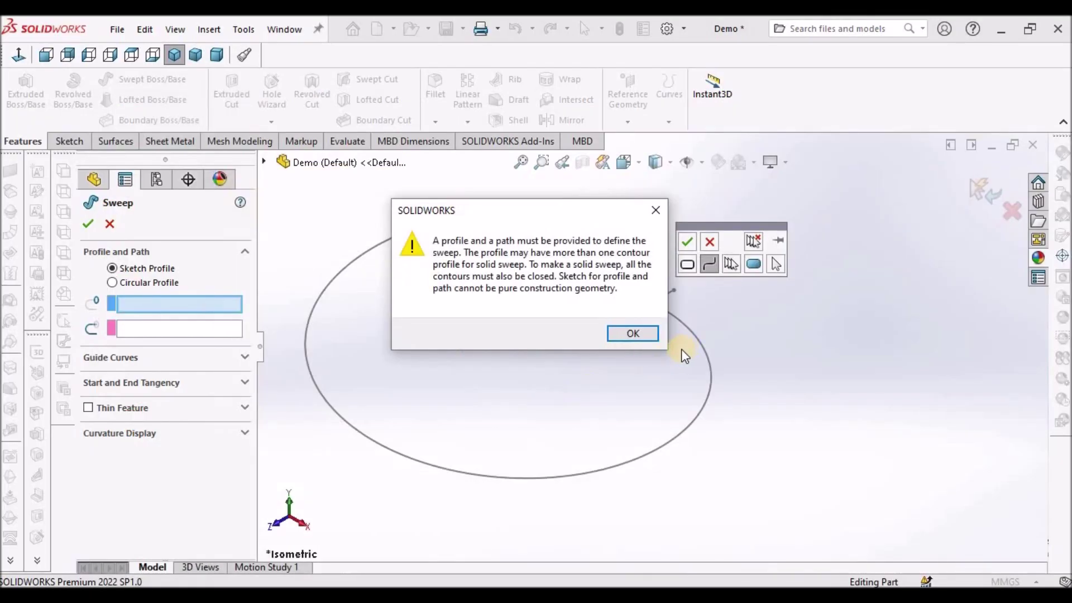
left_click(633, 333)
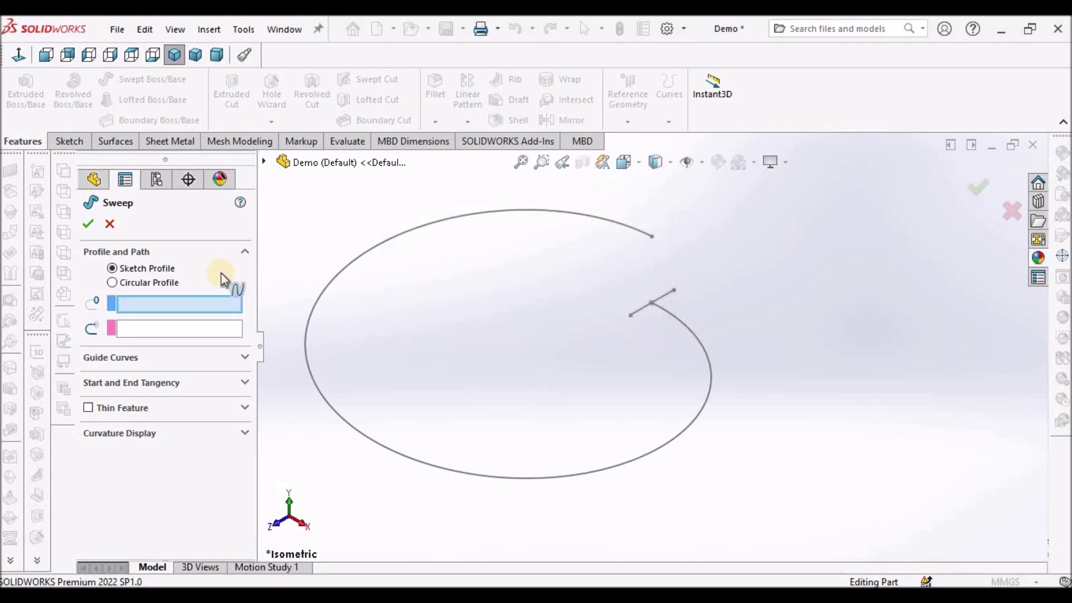
left_click(110, 224)
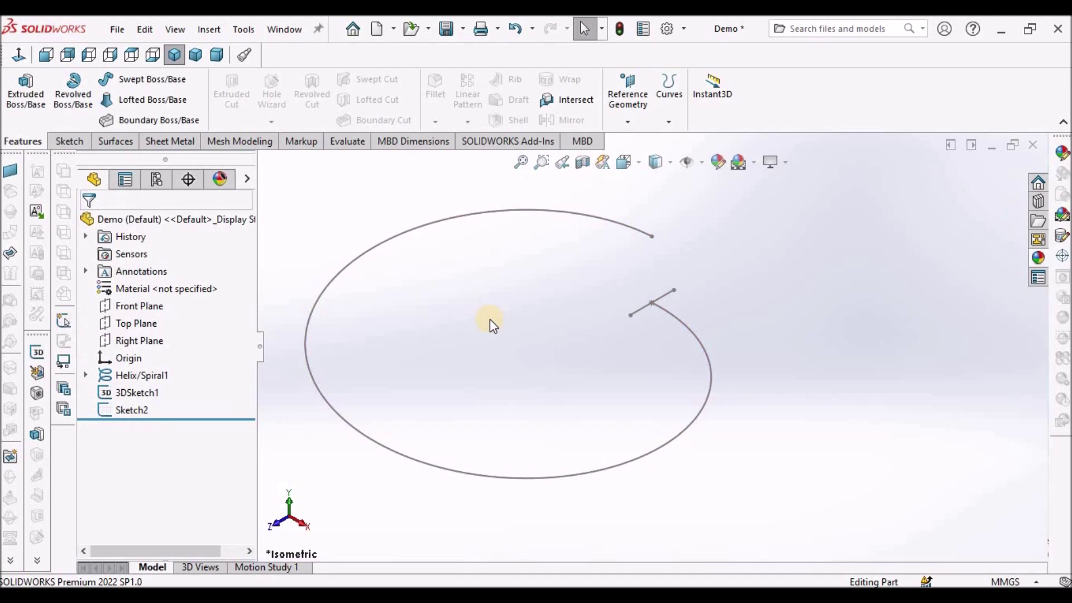
Edit the line sketch, add three lines above the 1.5 mm line to close a rectangle about 0.5 mm high, and exit the sketch
right_click(123, 411)
left_click(133, 241)
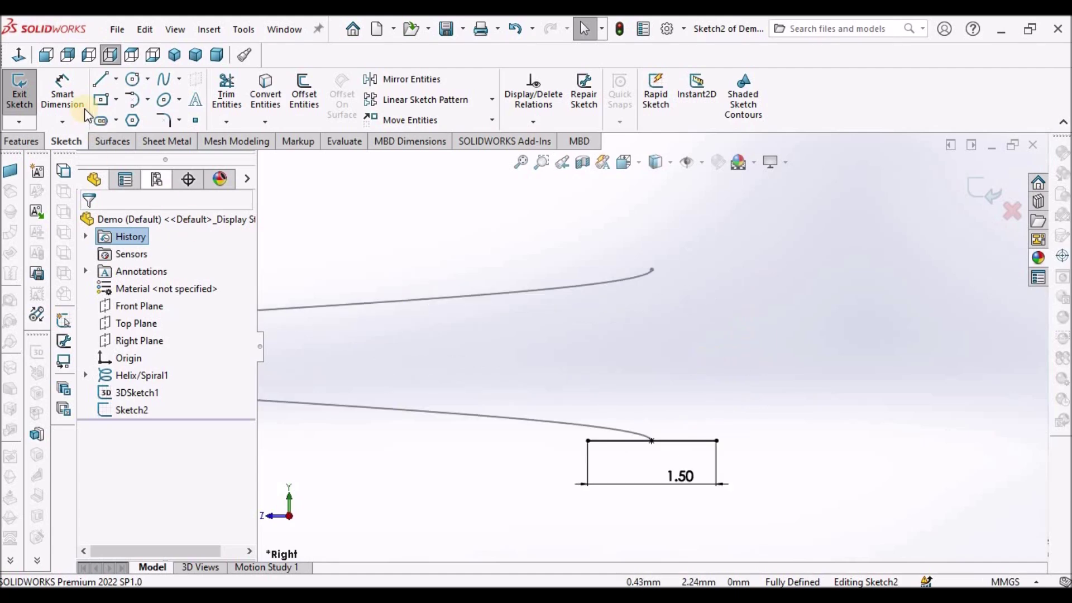
left_click(100, 79)
scroll(671, 410, "down", 3)
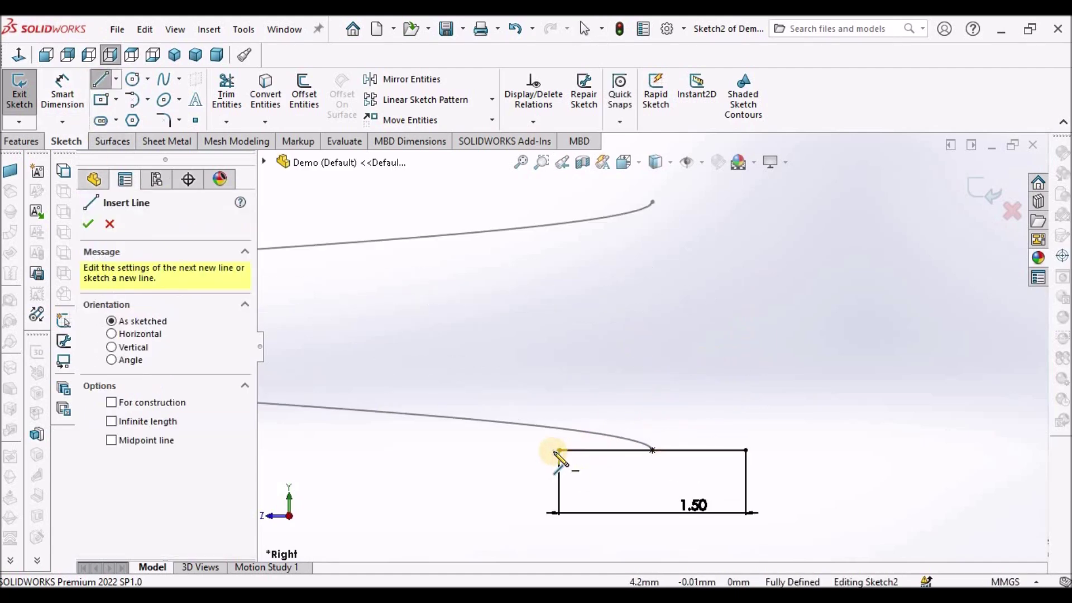
left_click(559, 450)
left_click(559, 389)
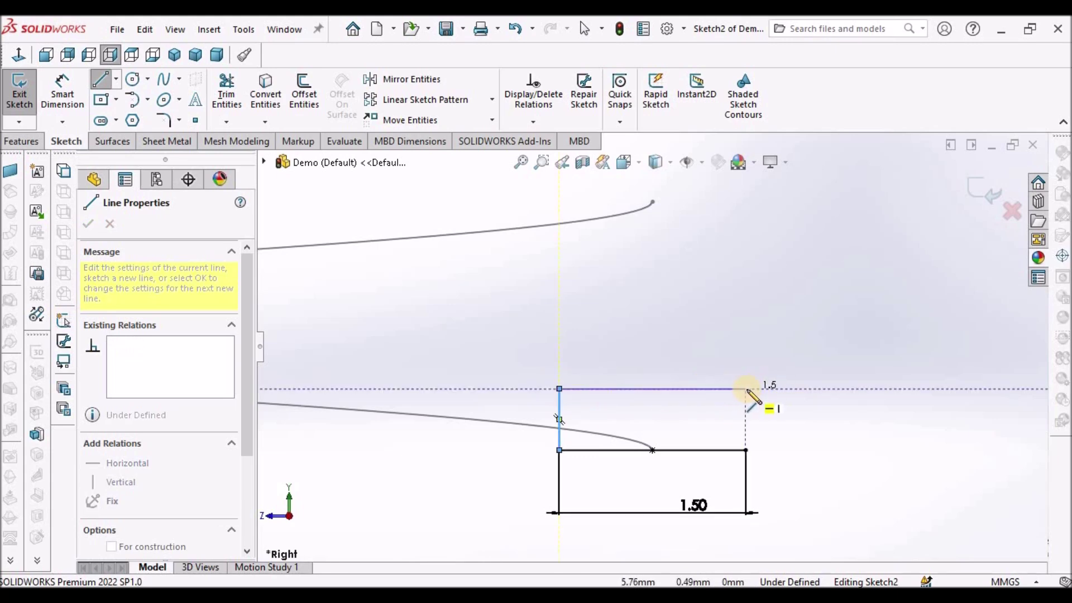
left_click(746, 388)
left_click(746, 450)
right_click(724, 294)
left_click(757, 307)
middle_click(757, 362)
middle_click(758, 362)
mouse_move(758, 362)
middle_mouse_down()
mouse_move(765, 436)
mouse_move(799, 402)
middle_mouse_up()
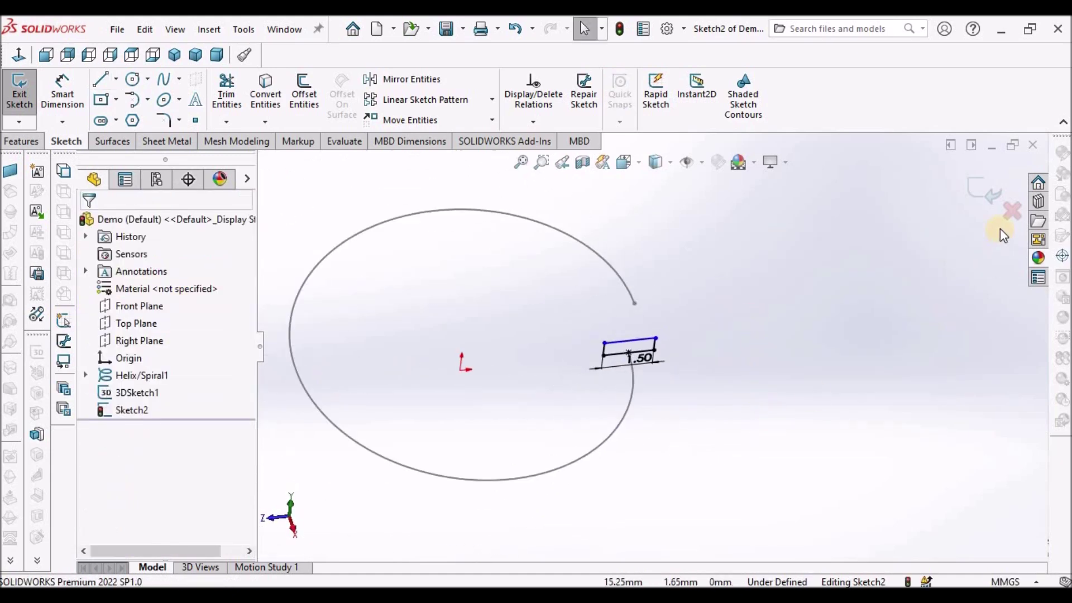
left_click(992, 200)
Sweep the closed rectangular profile along the 3D sketch helix path as a solid boss
middle_click_drag(816, 326, 449, 284)
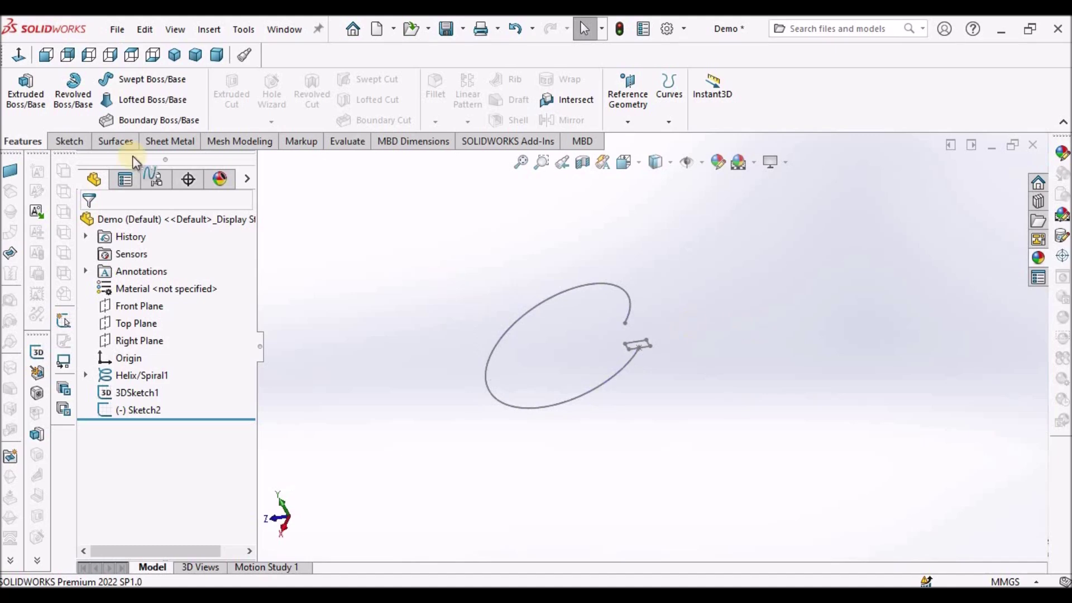
left_click(199, 90)
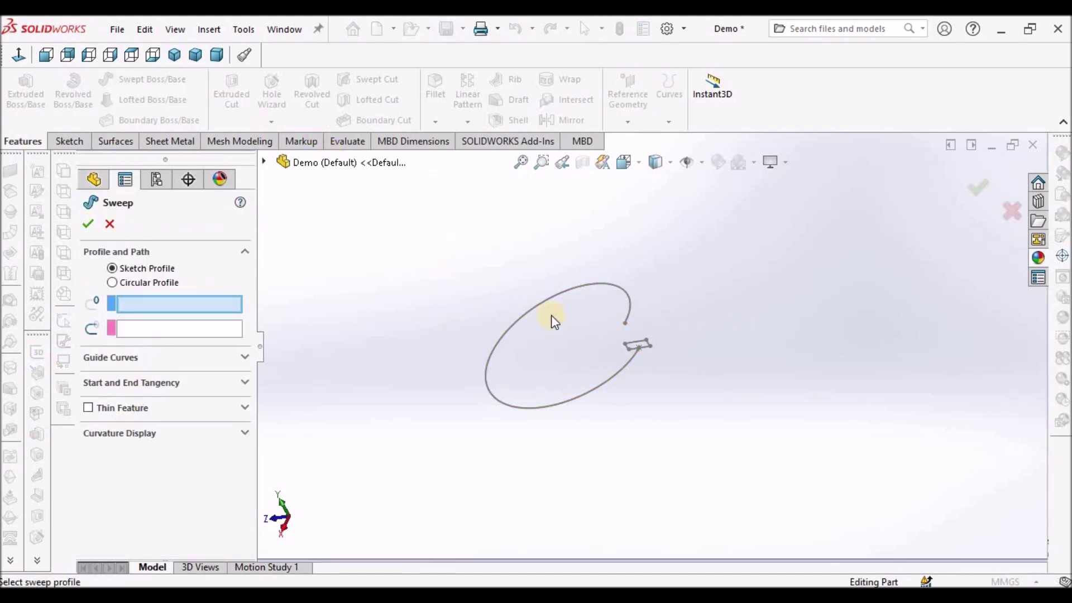
scroll(584, 351, "down", 2)
scroll(681, 335, "down", 3)
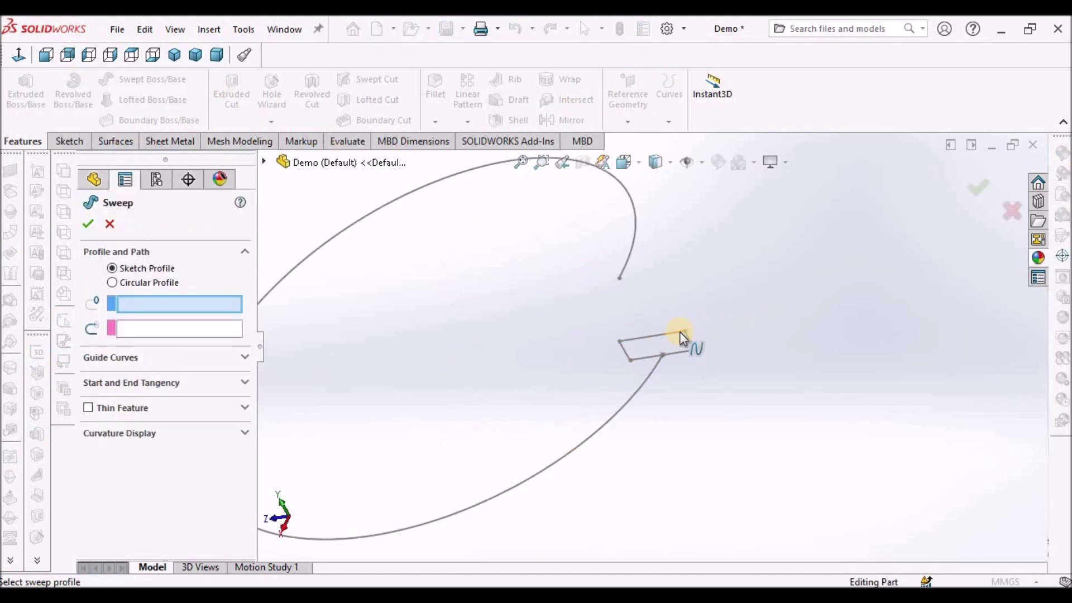
left_click(672, 339)
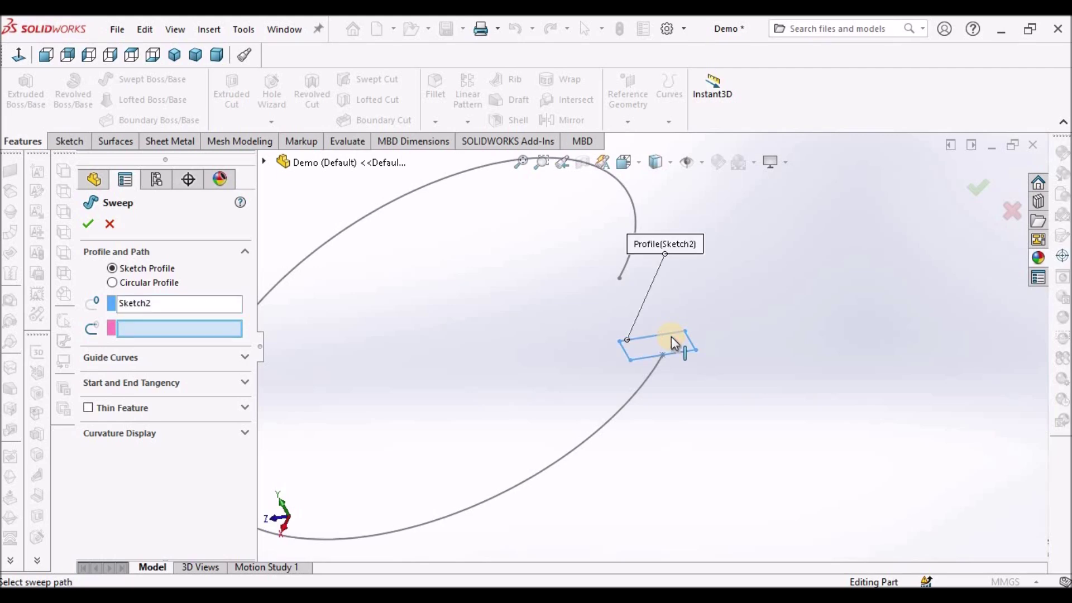
left_click(606, 428)
middle_click_drag(772, 330, 828, 345)
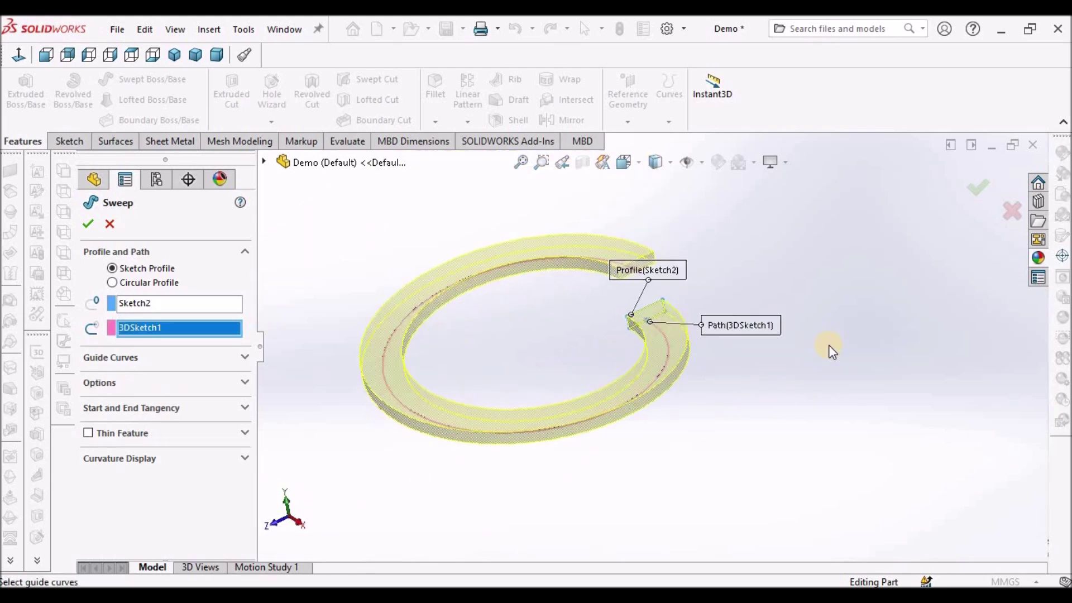
left_click(84, 222)
left_click(836, 284)
scroll(796, 290, "up", 5)
middle_click_drag(794, 289, 793, 553)
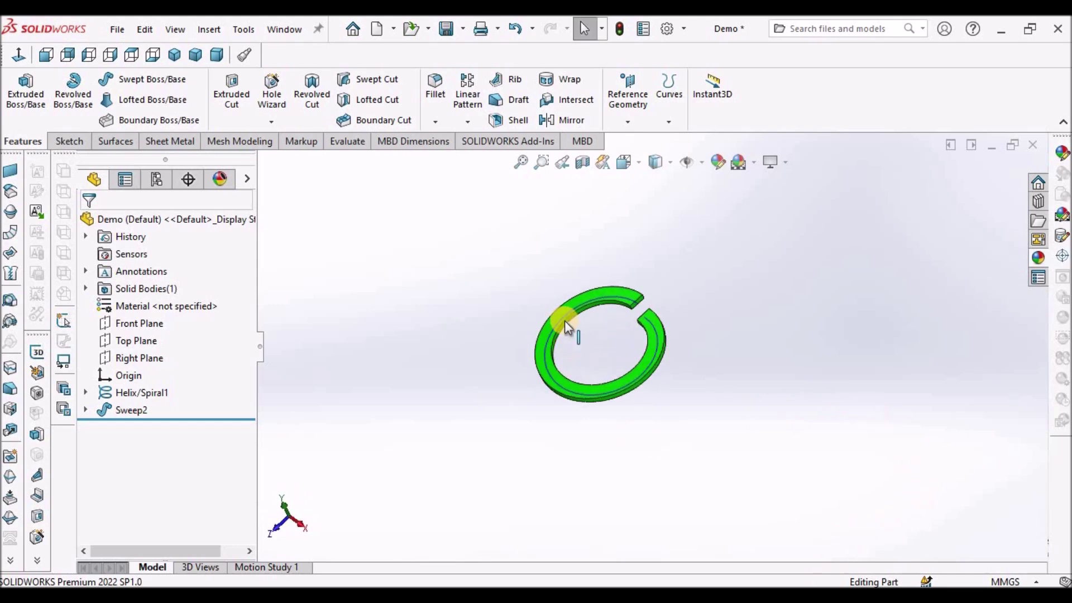
scroll(565, 320, "down", 2)
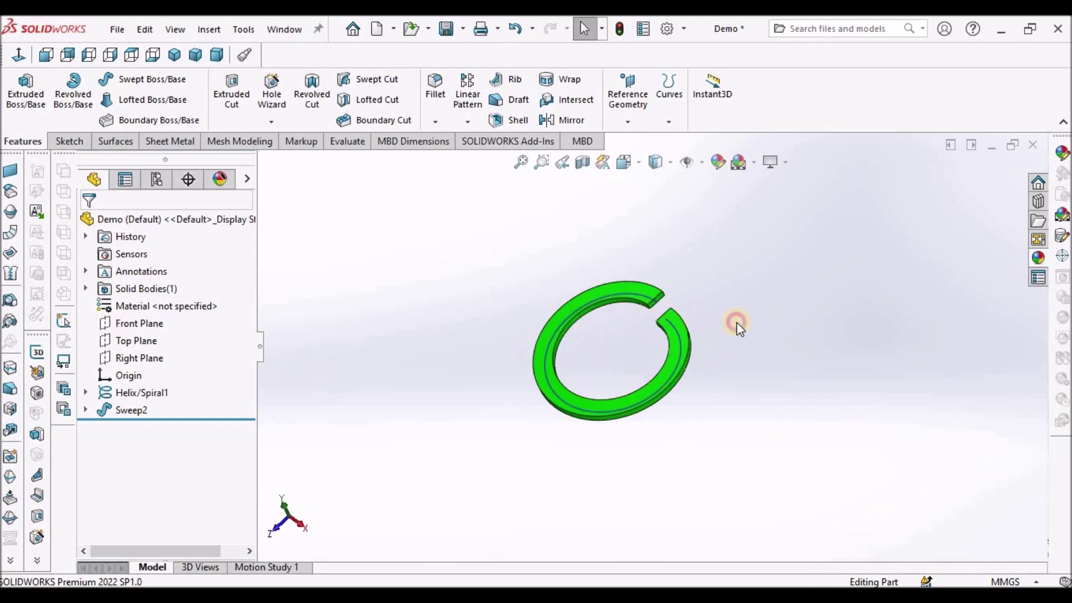
scroll(687, 320, "down", 3)
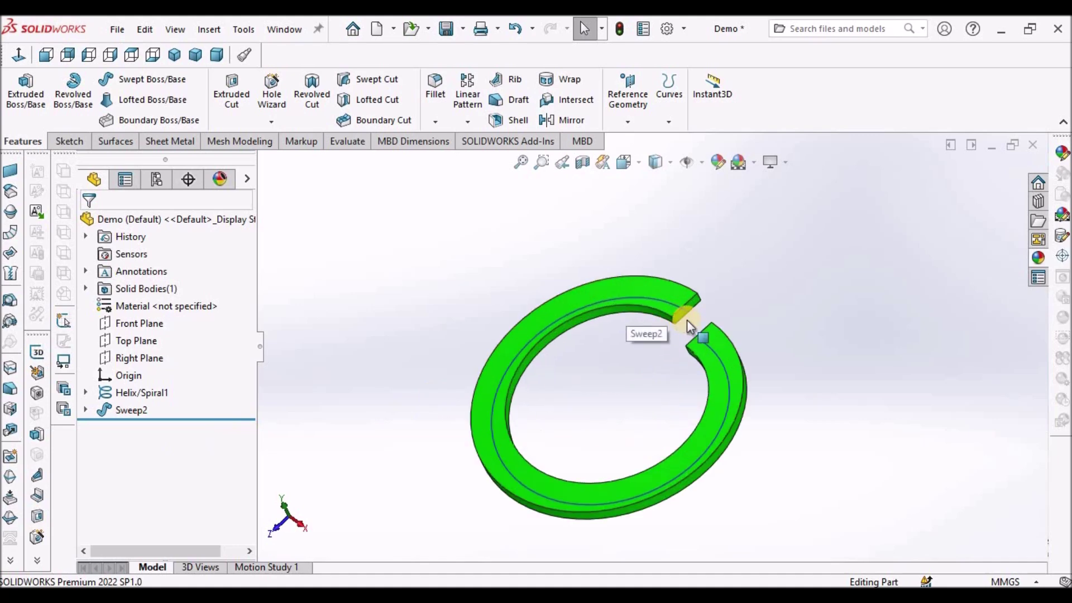
Delete the solid sweep feature while keeping its profile and path sketches
scroll(687, 320, "down", 2)
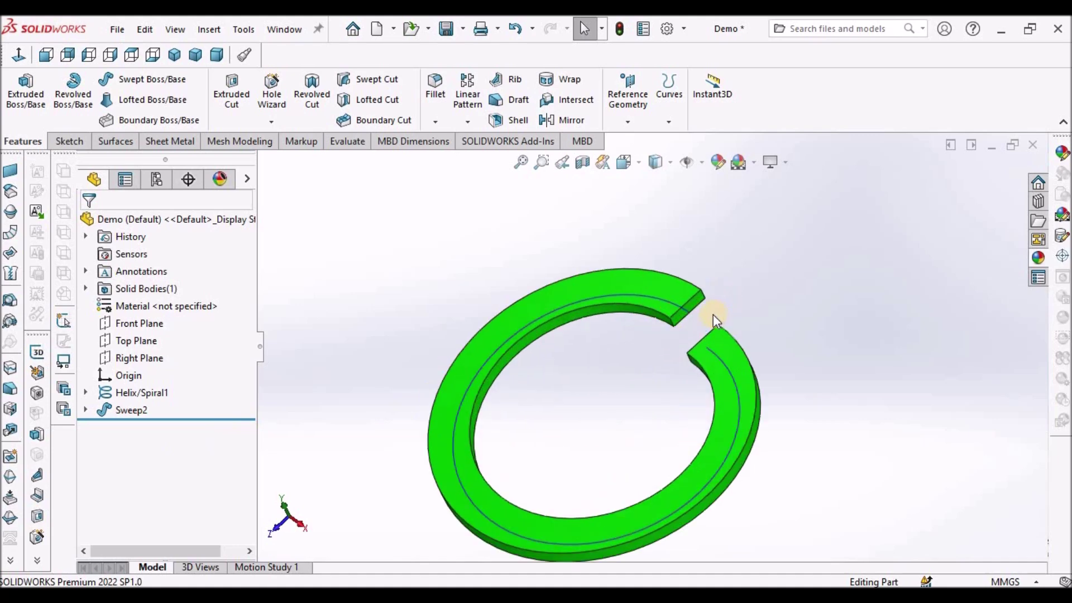
scroll(715, 319, "down", 2)
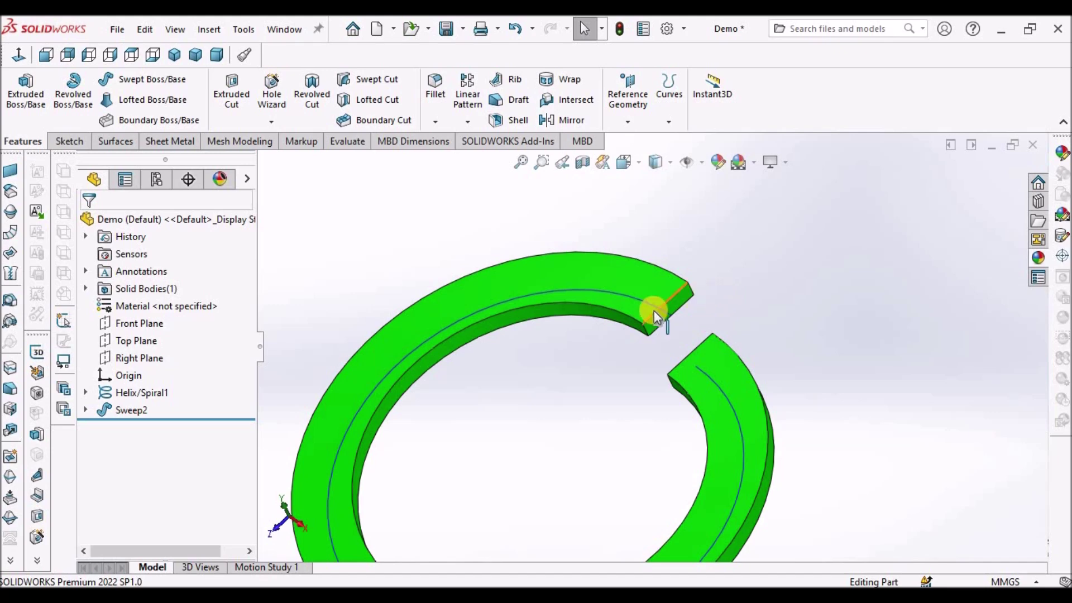
scroll(655, 310, "up", 4)
middle_click_drag(650, 309, 762, 340)
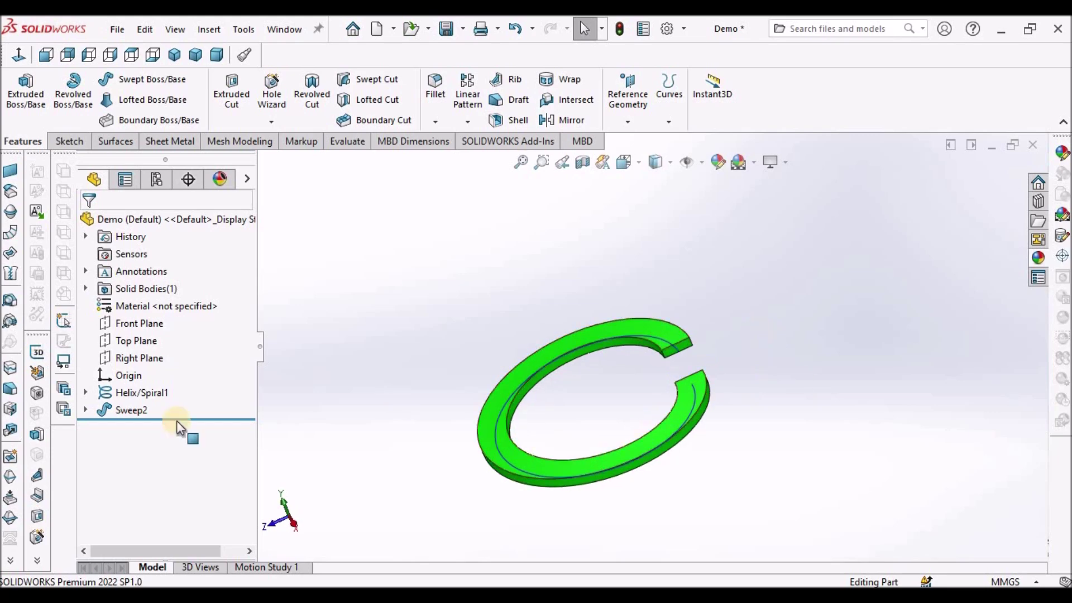
right_click(113, 410)
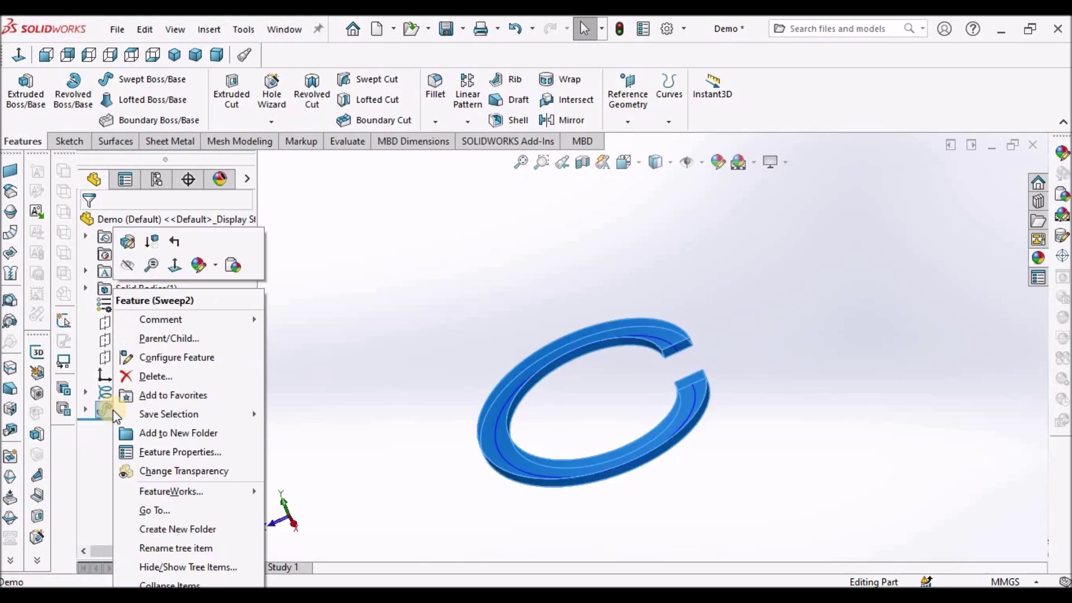
left_click(158, 378)
left_click(648, 232)
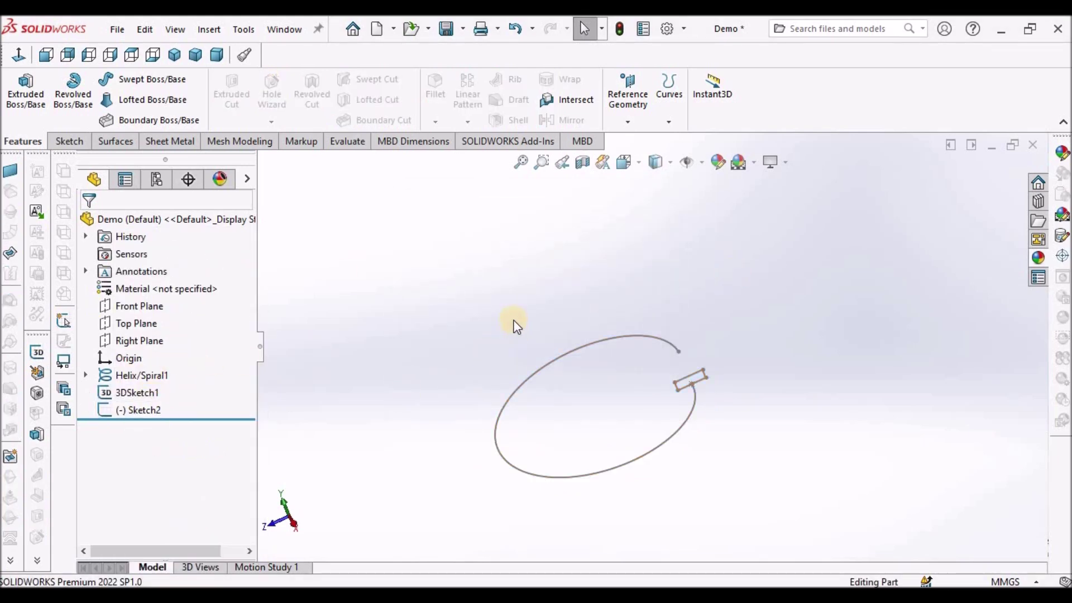
Edit the profile sketch, delete the upper line and both vertical lines so only the 1.5 mm line remains, and exit the sketch
right_click(150, 407)
left_click(162, 242)
scroll(749, 374, "down", 5)
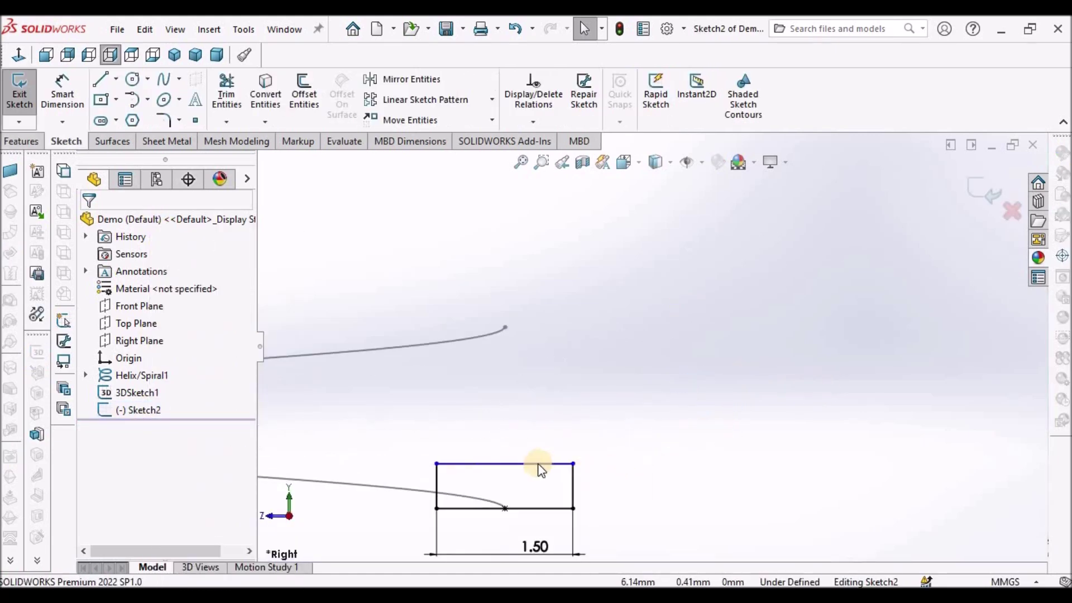
left_click(535, 463)
key("Delete")
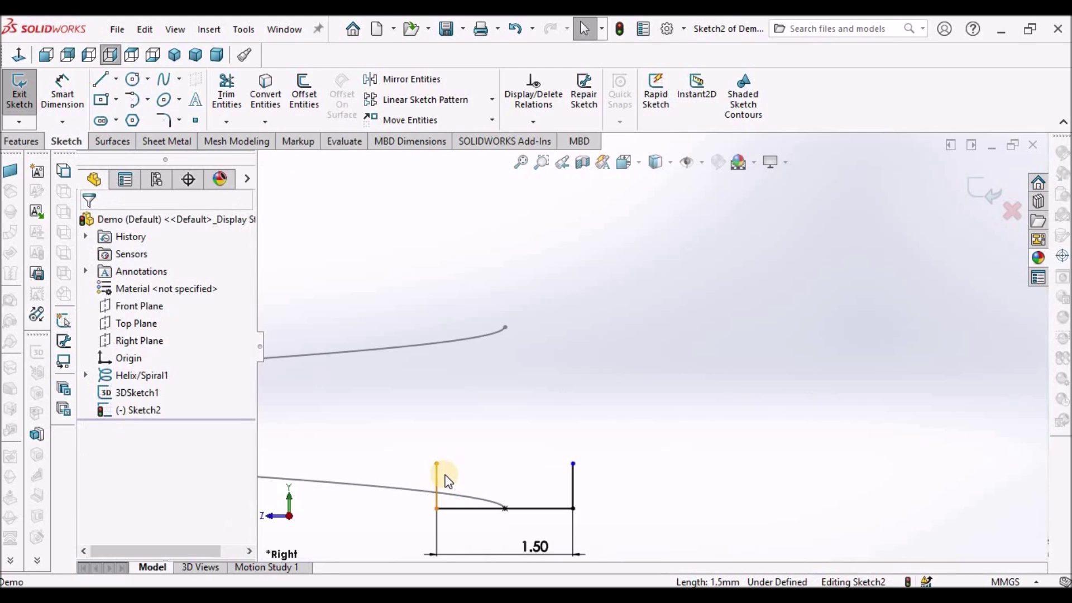
left_click(437, 479)
key("Delete")
left_click(575, 475)
key("Delete")
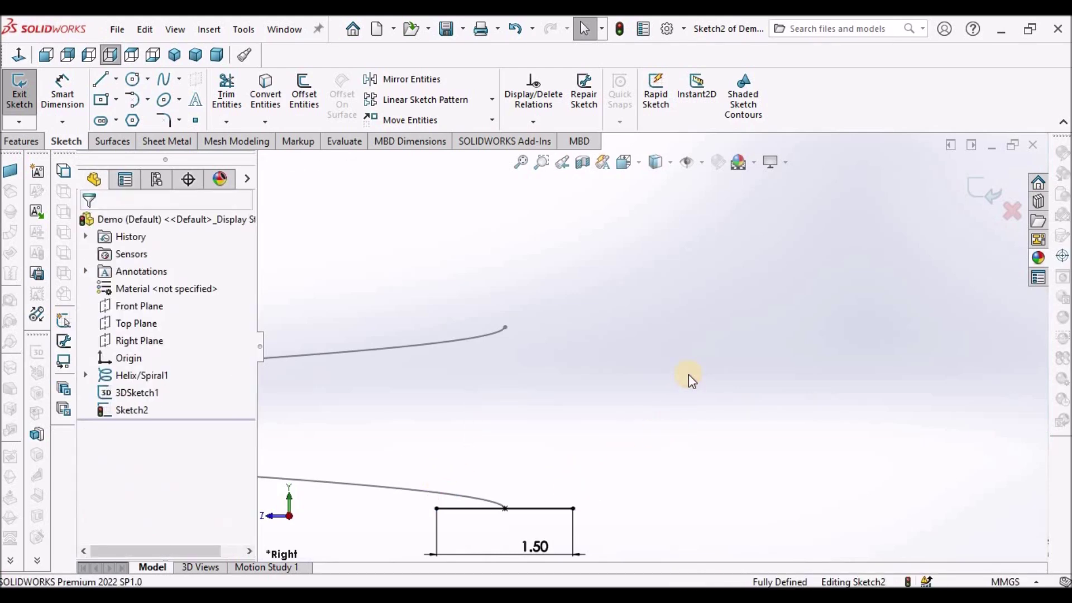
scroll(688, 375, "up", 5)
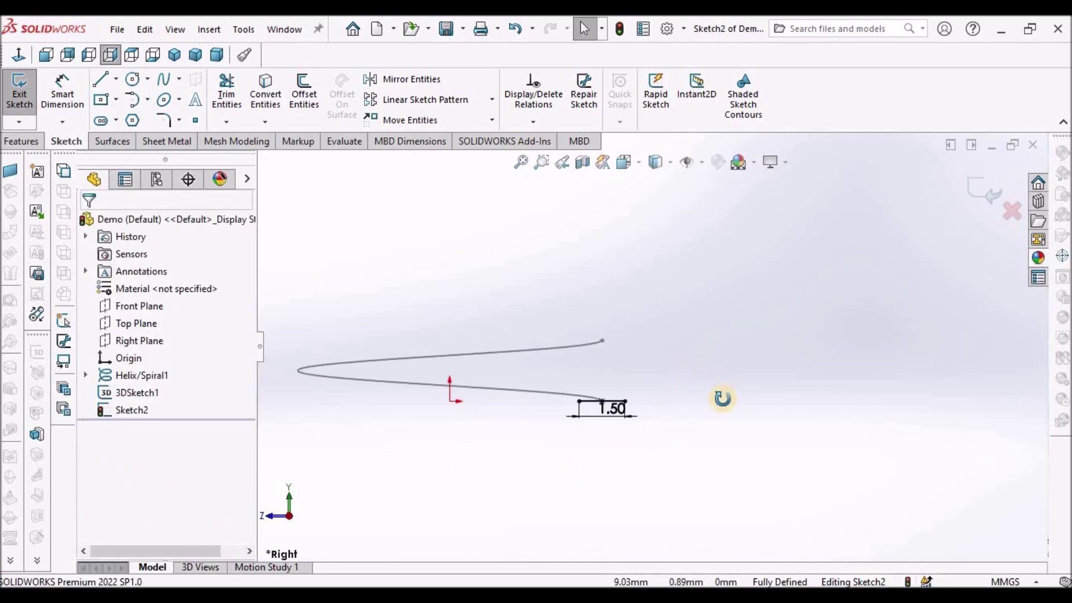
double_click(819, 300)
Set up a swept surface with the 1.5 mm line sketch as profile and the 3D sketch helix as path
scroll(819, 299, "up", 4)
mouse_move(792, 330)
middle_mouse_down()
mouse_move(764, 355)
mouse_move(770, 363)
middle_mouse_up()
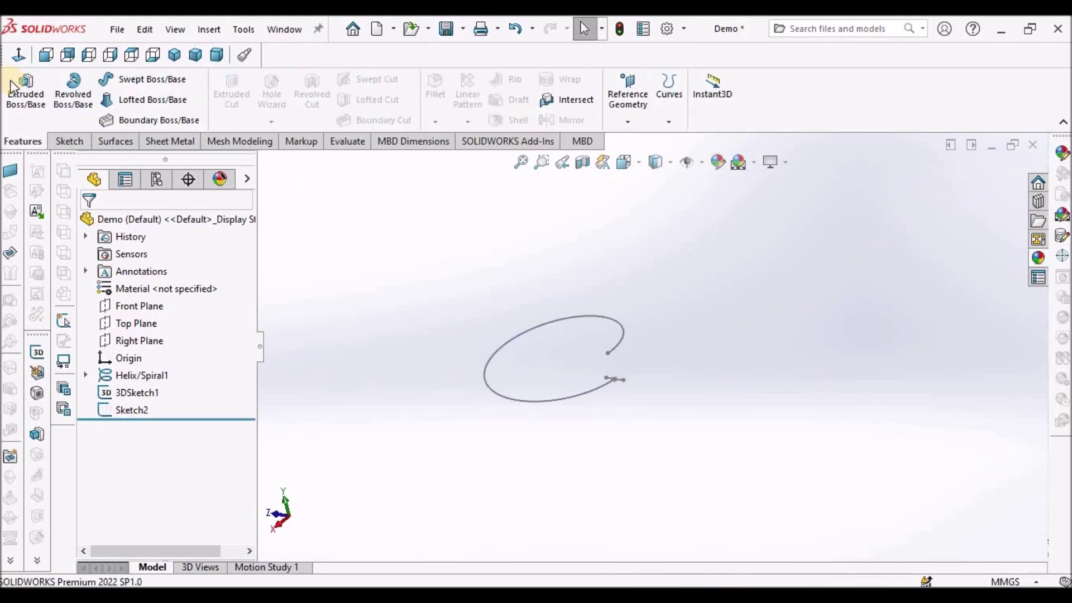
left_click(118, 142)
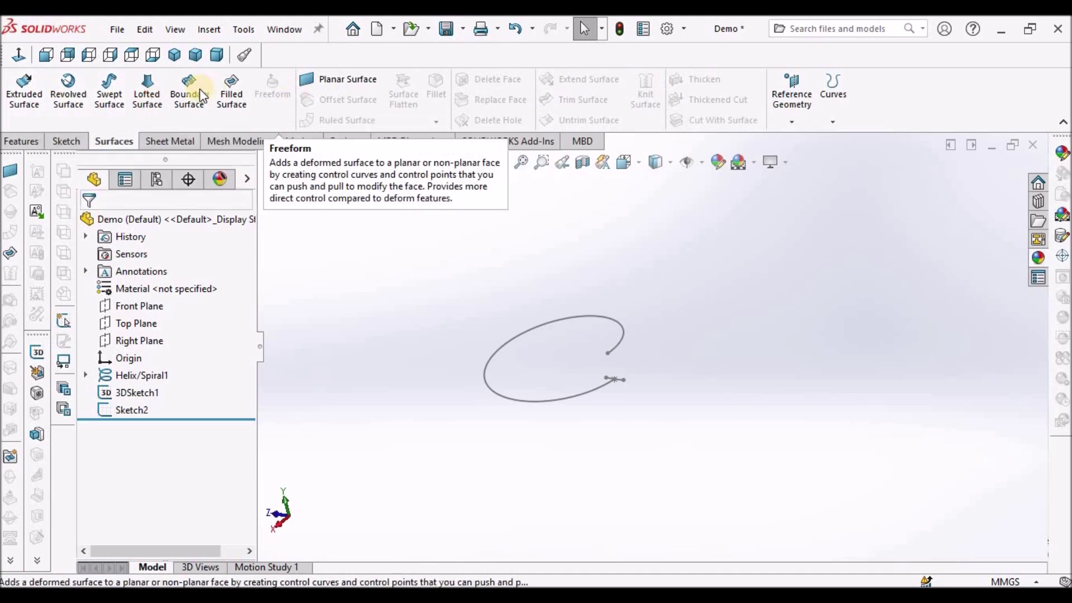
left_click(109, 103)
scroll(712, 408, "down", 3)
scroll(550, 356, "down", 2)
scroll(619, 366, "down", 2)
scroll(619, 364, "down", 2)
left_click(642, 361)
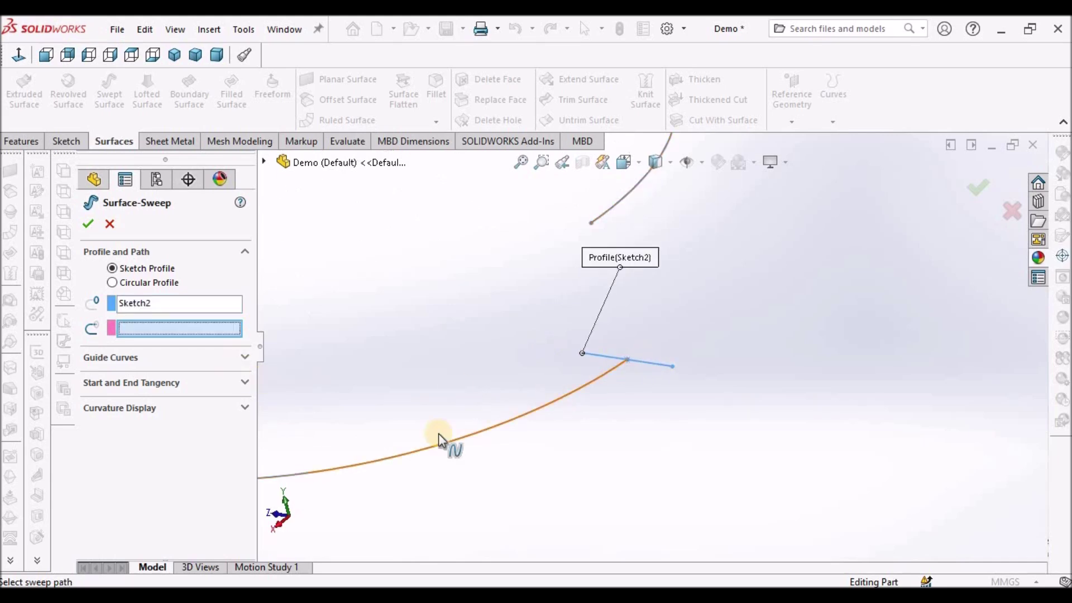
left_click(688, 391)
scroll(678, 393, "up", 4)
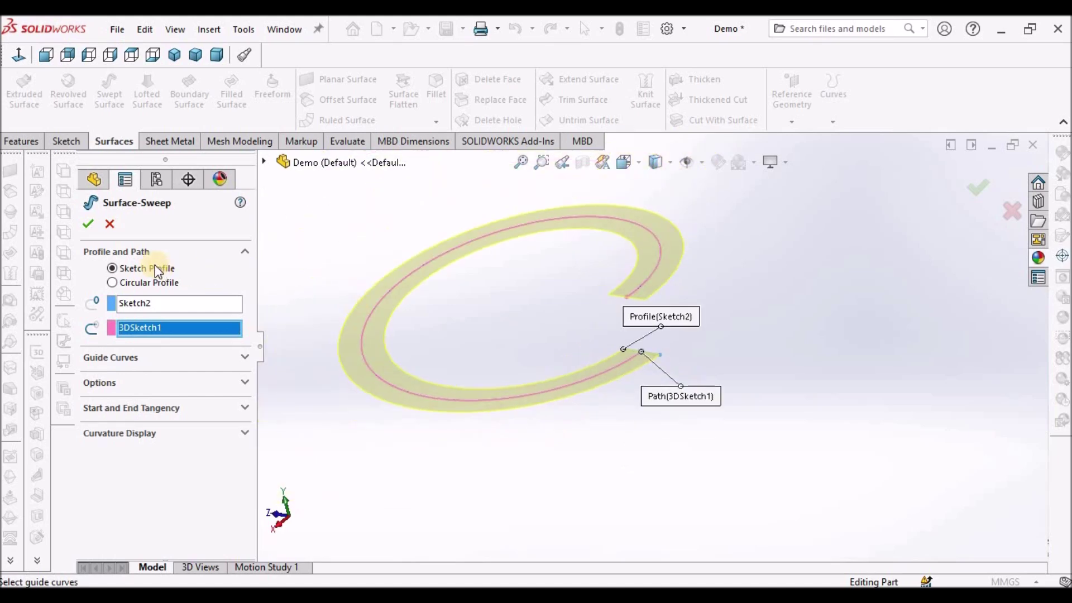
Check the surface sweep preview around the gap between the ring's ends and accept the swept surface
scroll(745, 353, "down", 5)
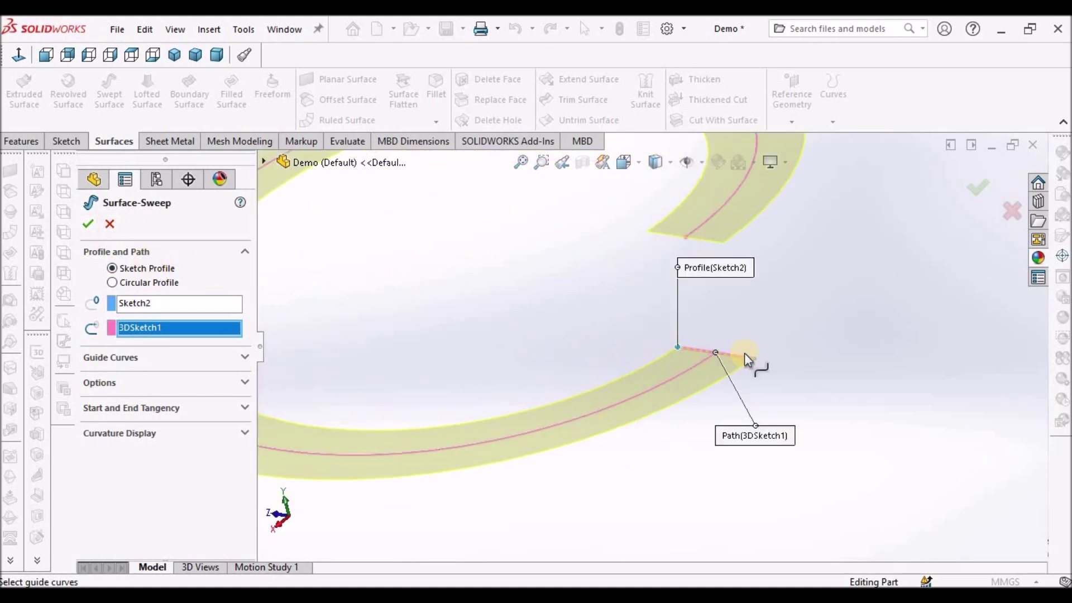
scroll(745, 353, "up", 2)
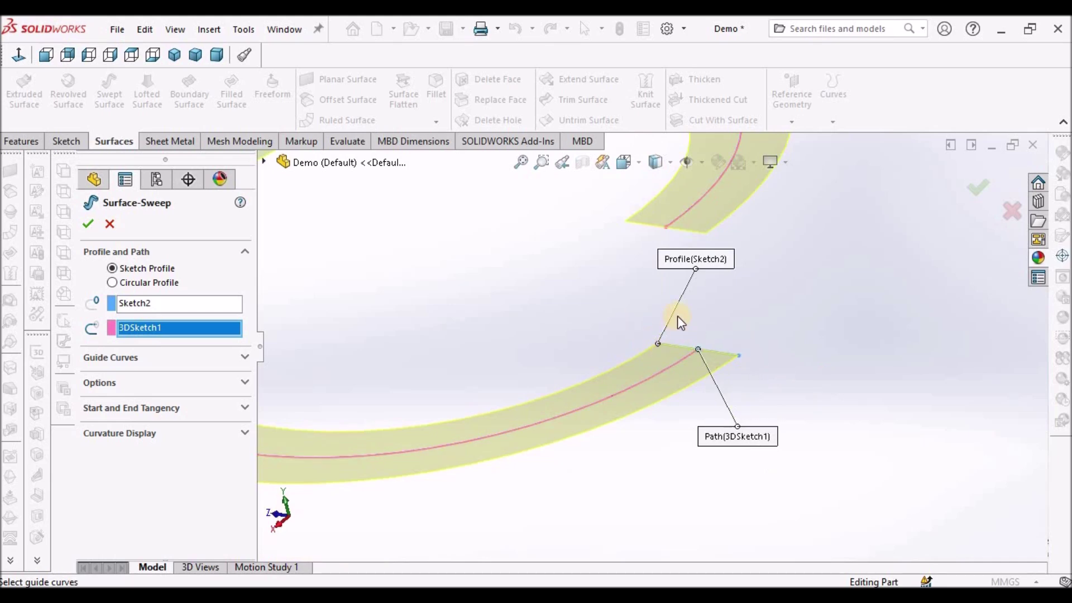
scroll(679, 316, "up", 3)
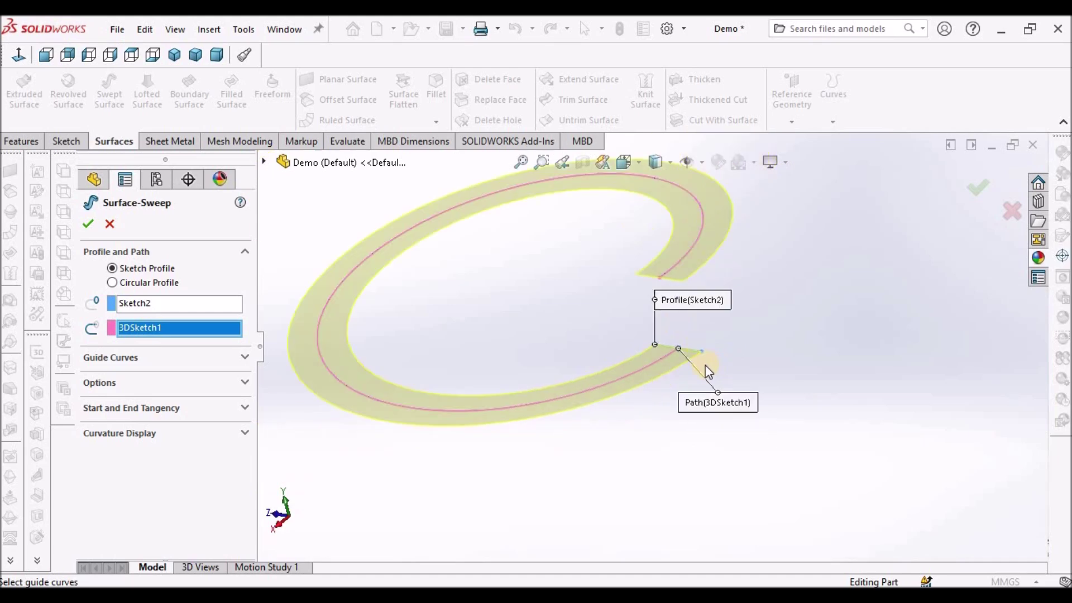
scroll(705, 365, "down", 2)
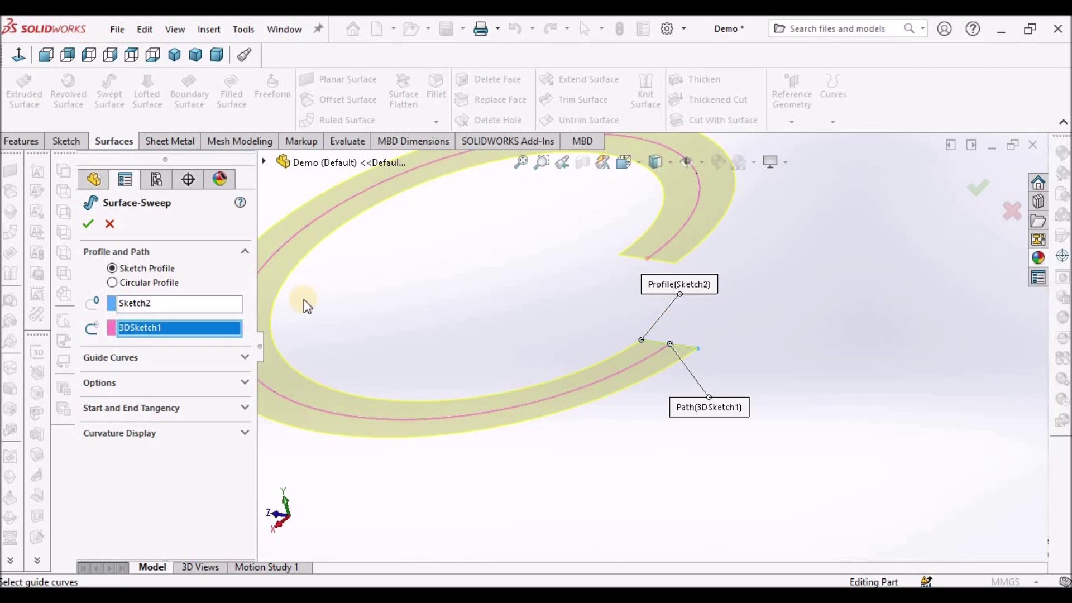
left_click(156, 306)
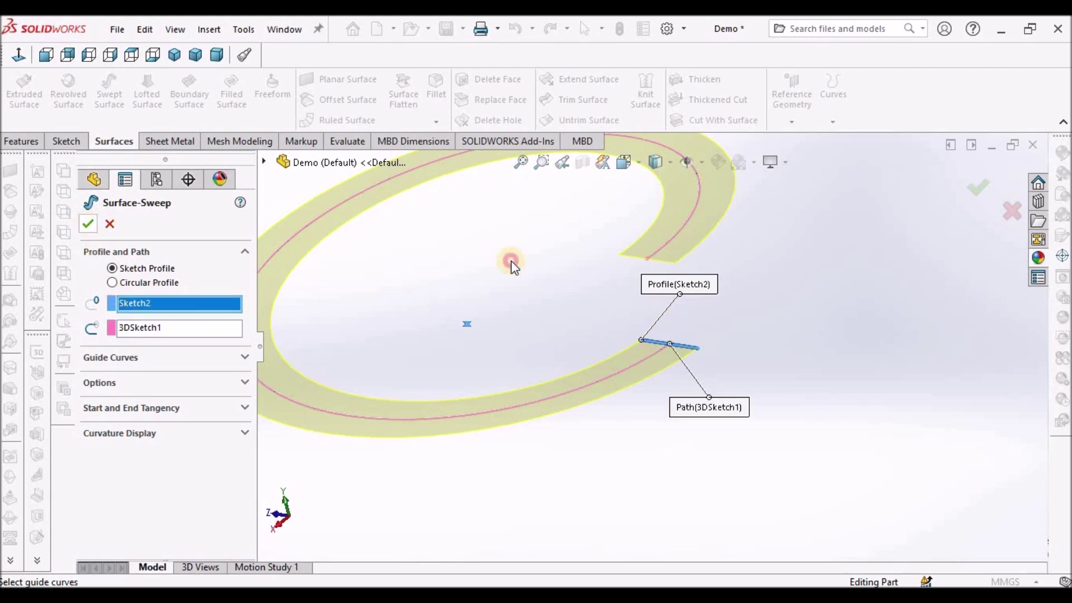
left_click(88, 223)
Hide all sketches and curves in the graphics view and view the swept surface from another angle
left_click(774, 322)
key("f")
middle_click_drag(766, 306, 865, 342)
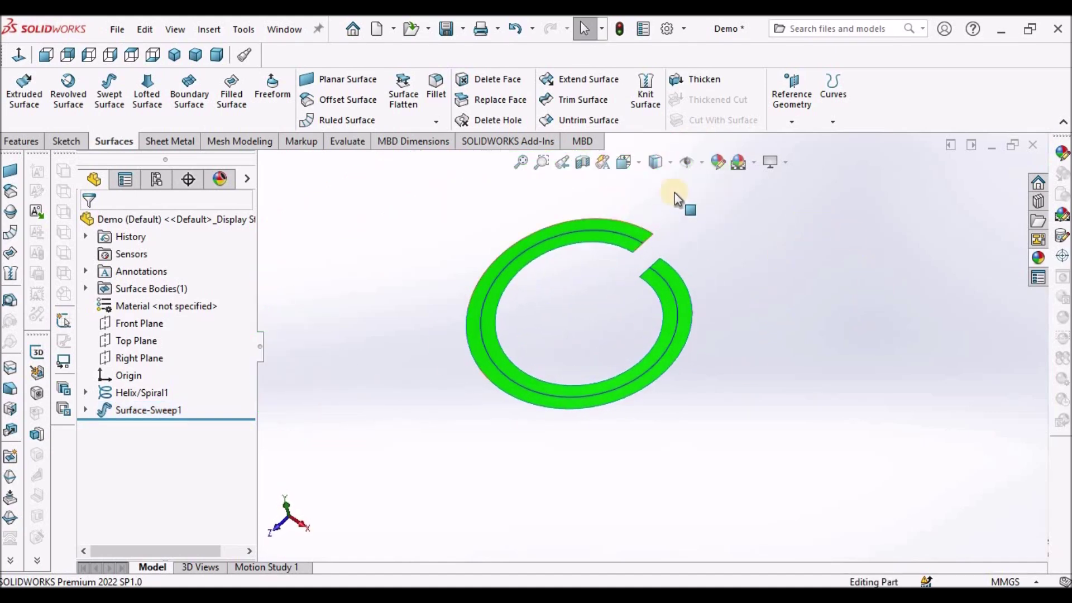
left_click(692, 162)
middle_click_drag(754, 294, 498, 222)
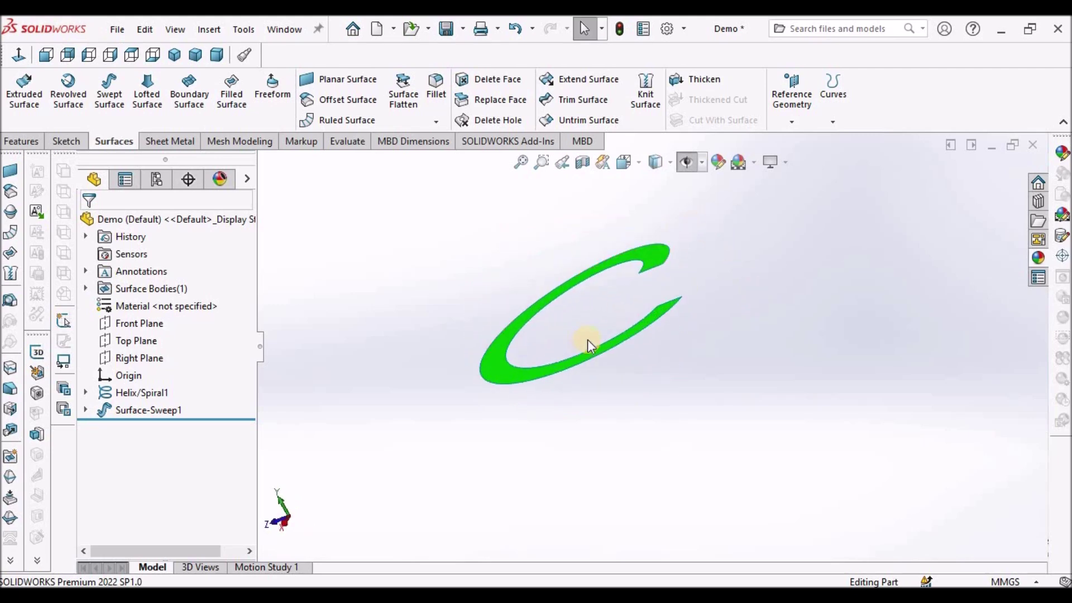
Thicken the swept helical surface by 0.5 mm on both sides
scroll(587, 342, "down", 3)
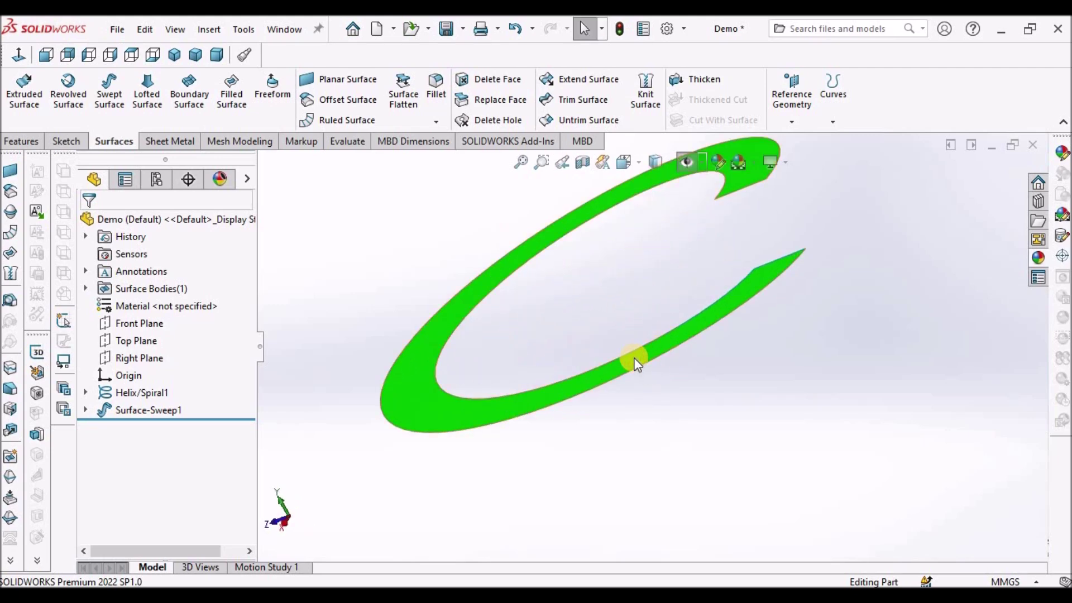
left_click(634, 357)
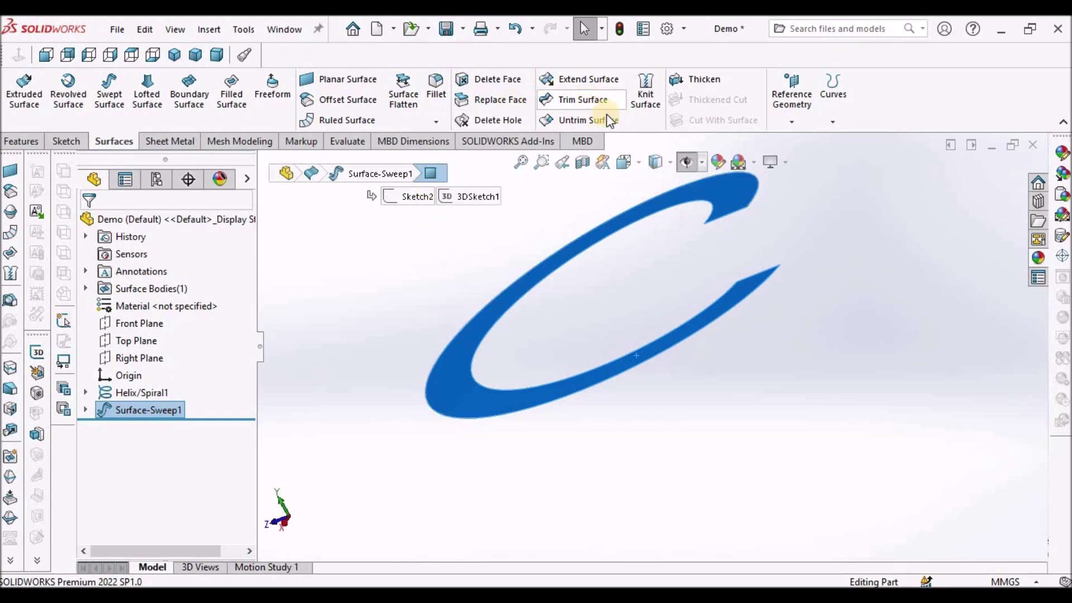
left_click(708, 79)
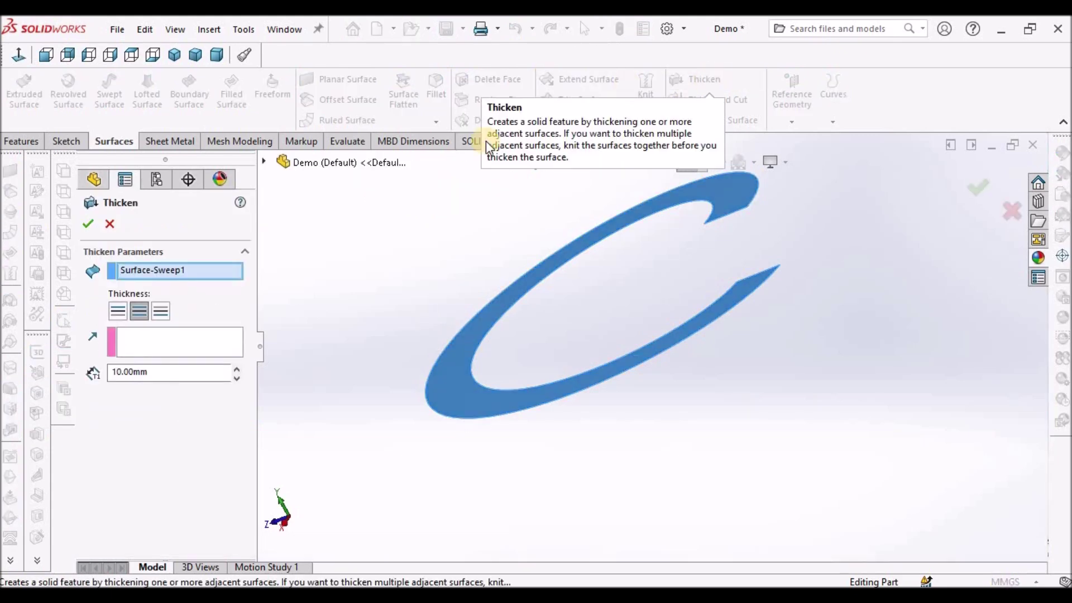
left_click(158, 373)
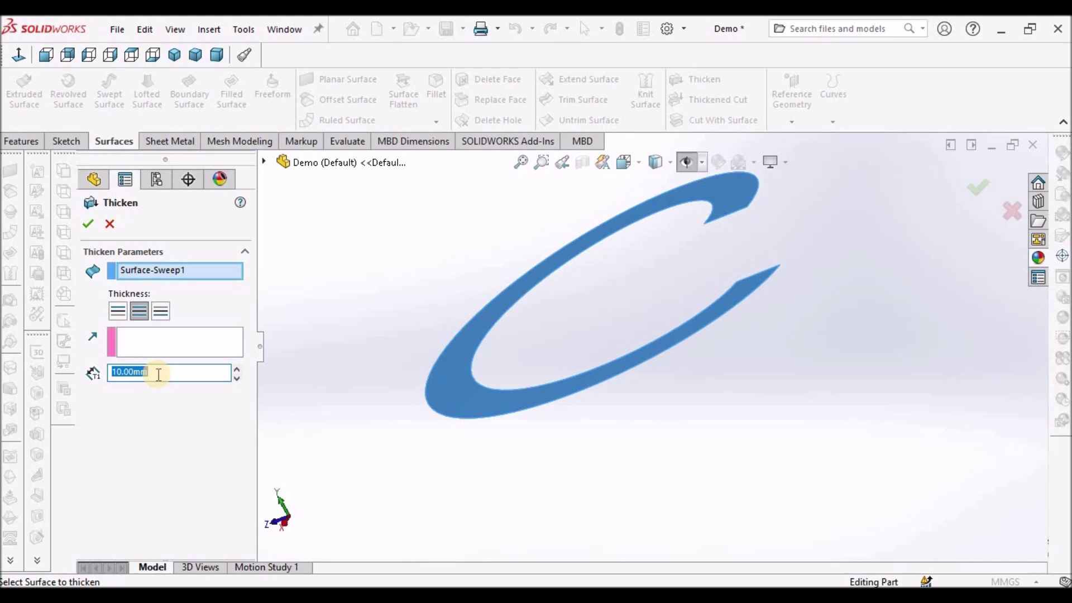
type("1")
key("Return")
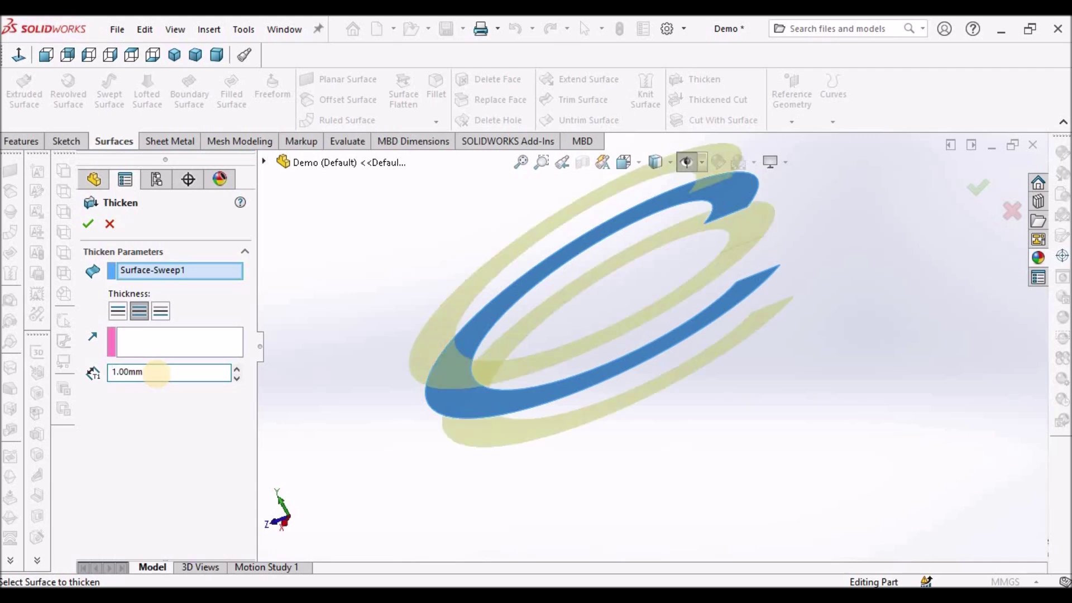
left_click(168, 371)
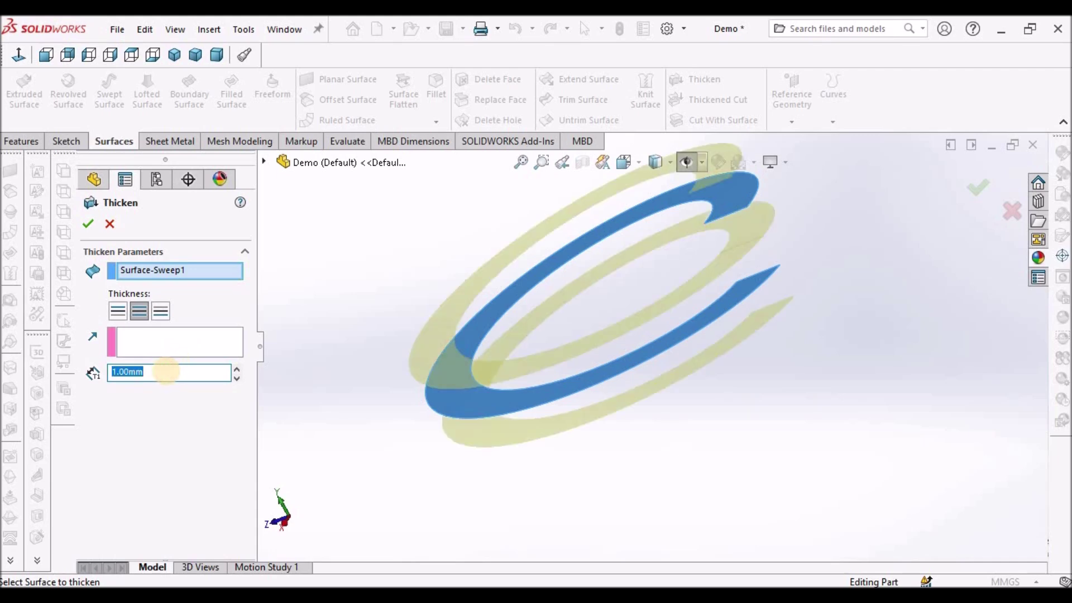
key("Return")
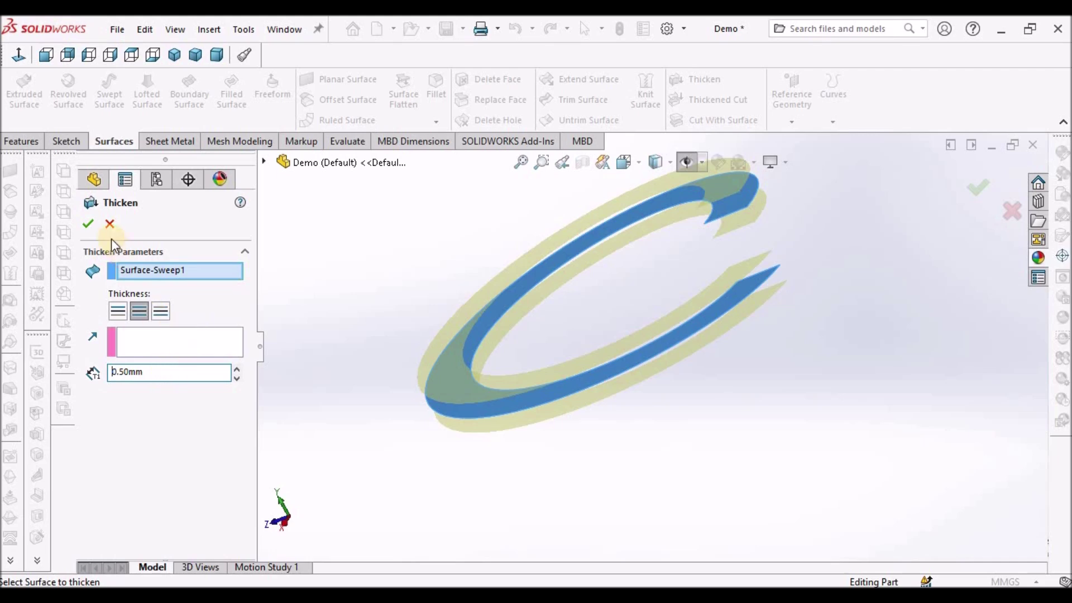
left_click(87, 225)
Inspect the thickened ring, including in isometric view, and delete the Thicken feature while keeping the swept surface
middle_click_drag(769, 345, 768, 397)
scroll(669, 447, "down", 3)
scroll(768, 396, "up", 4)
middle_click_drag(749, 353, 730, 334)
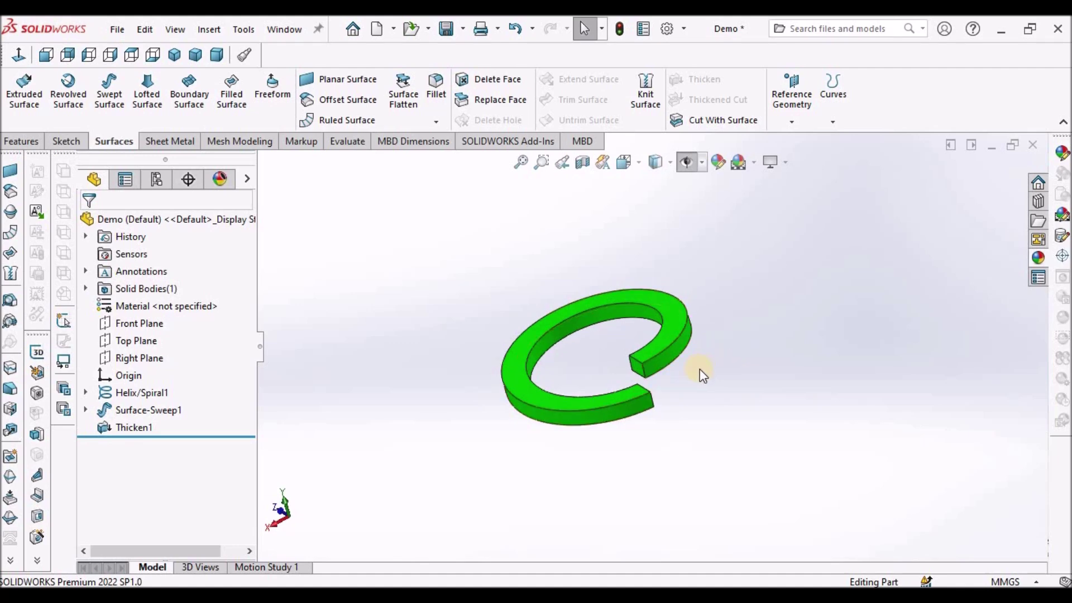
left_click(173, 54)
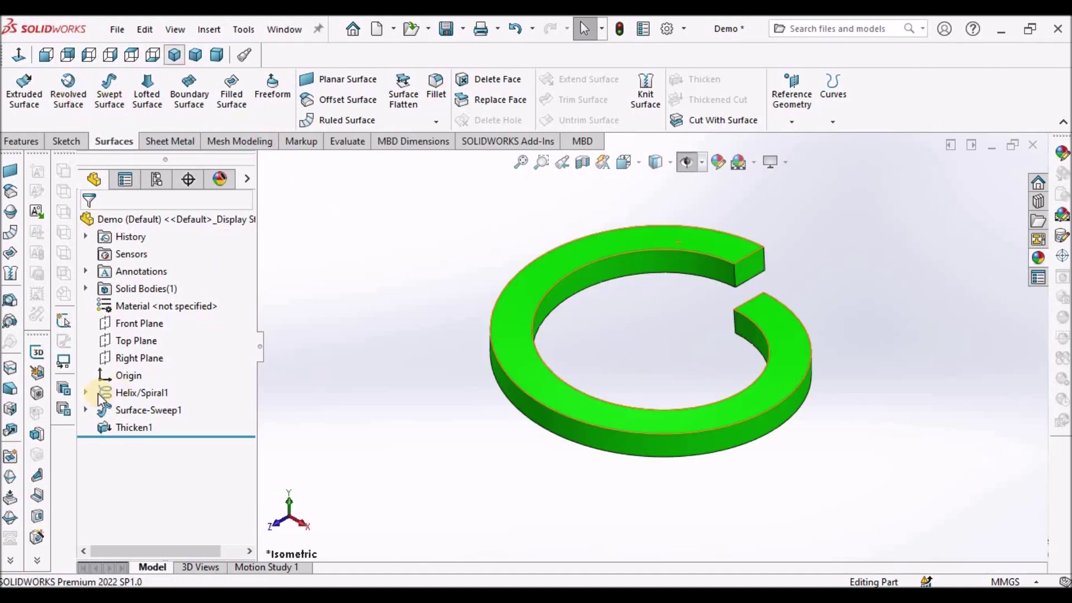
right_click(134, 429)
left_click(170, 376)
left_click(633, 233)
left_click(842, 273)
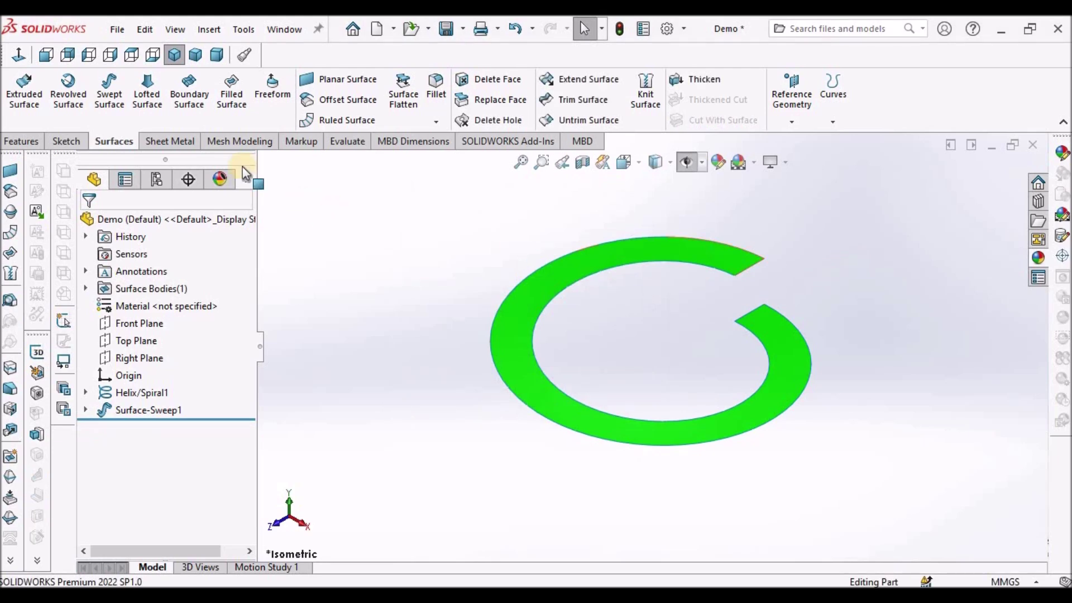
left_click(166, 144)
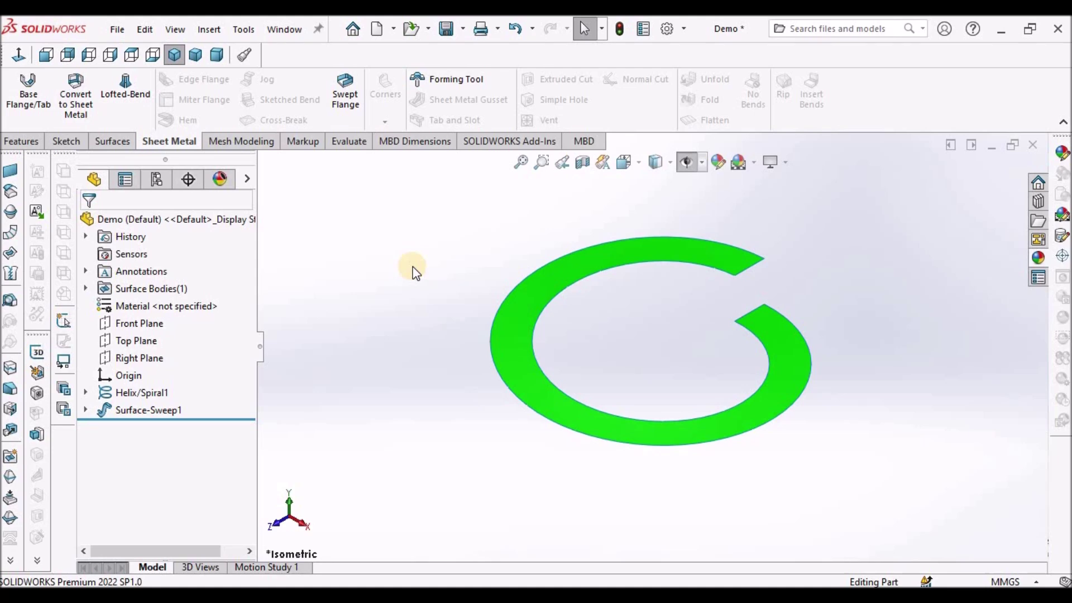
left_click(346, 93)
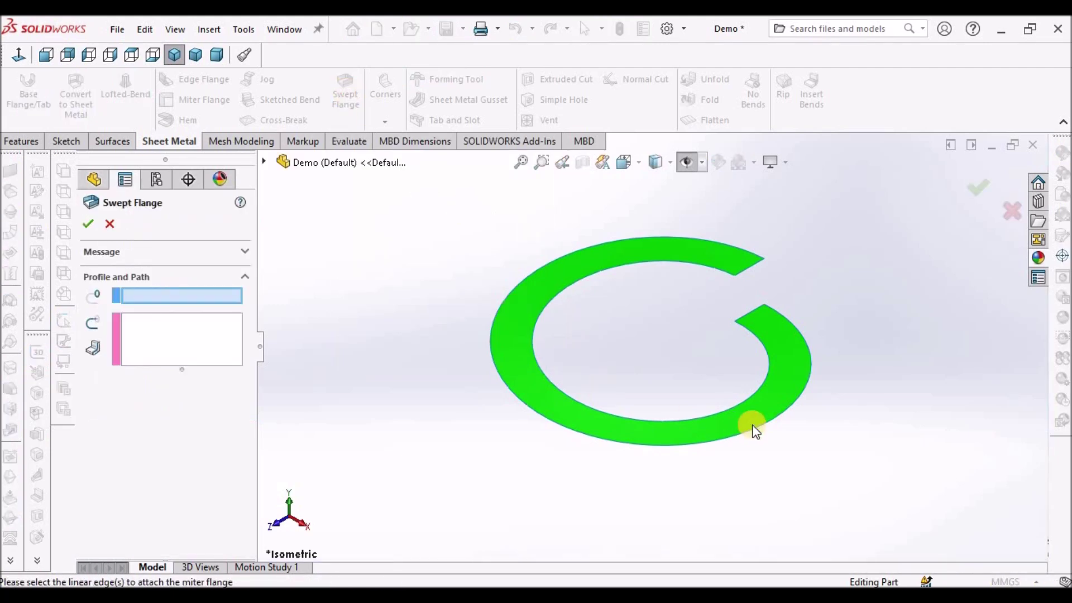
scroll(798, 410, "down", 2)
scroll(805, 394, "down", 3)
scroll(262, 268, "up", 5)
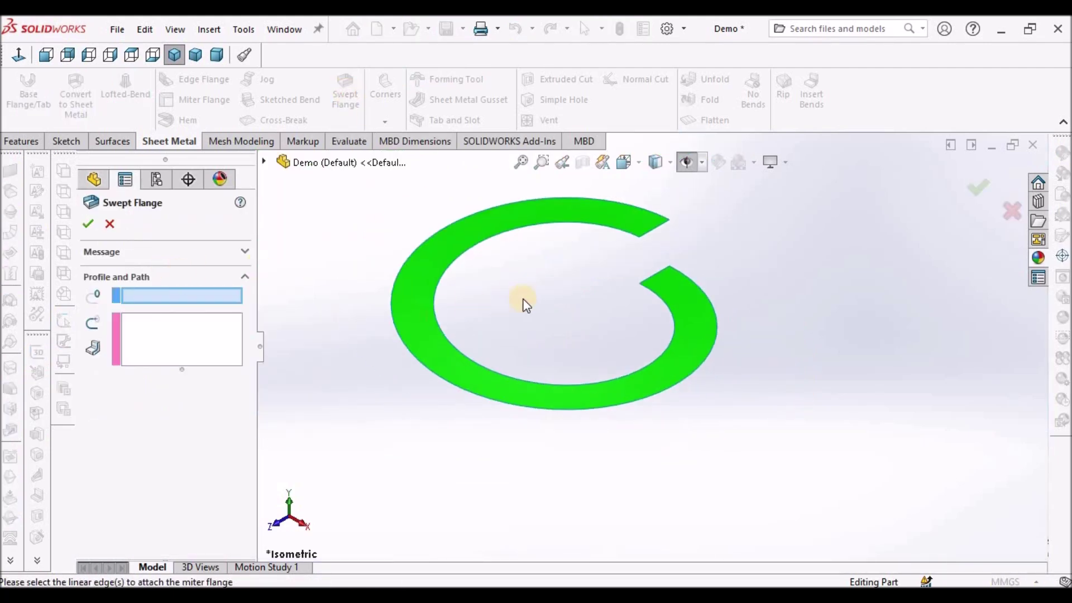
left_click(109, 224)
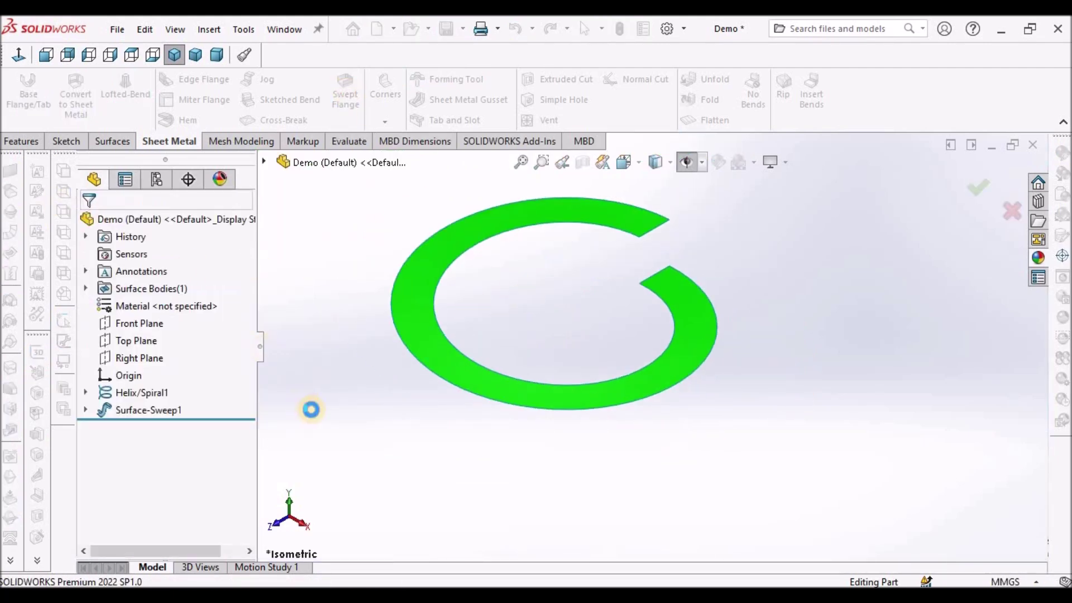
Delete the swept surface and show the sketches and curves in the graphics view again
right_click(152, 407)
left_click(296, 394)
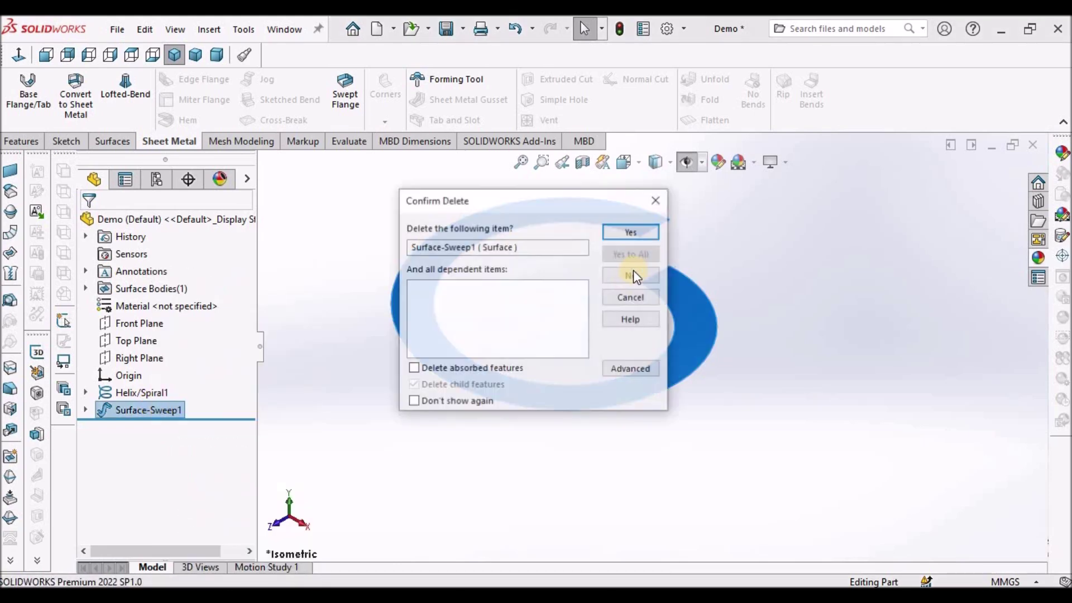
left_click(631, 231)
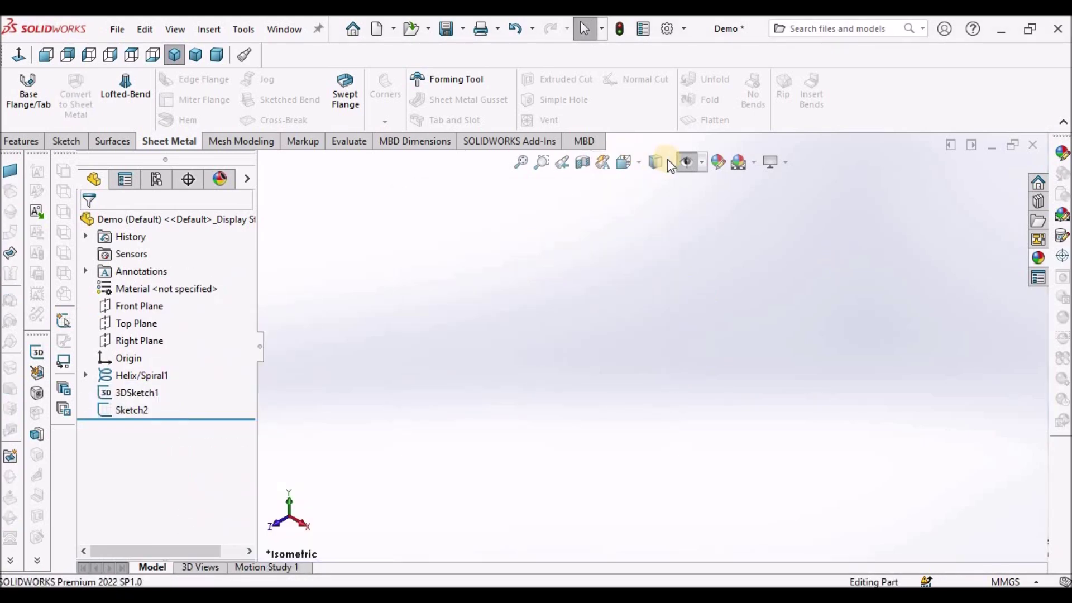
left_click(685, 164)
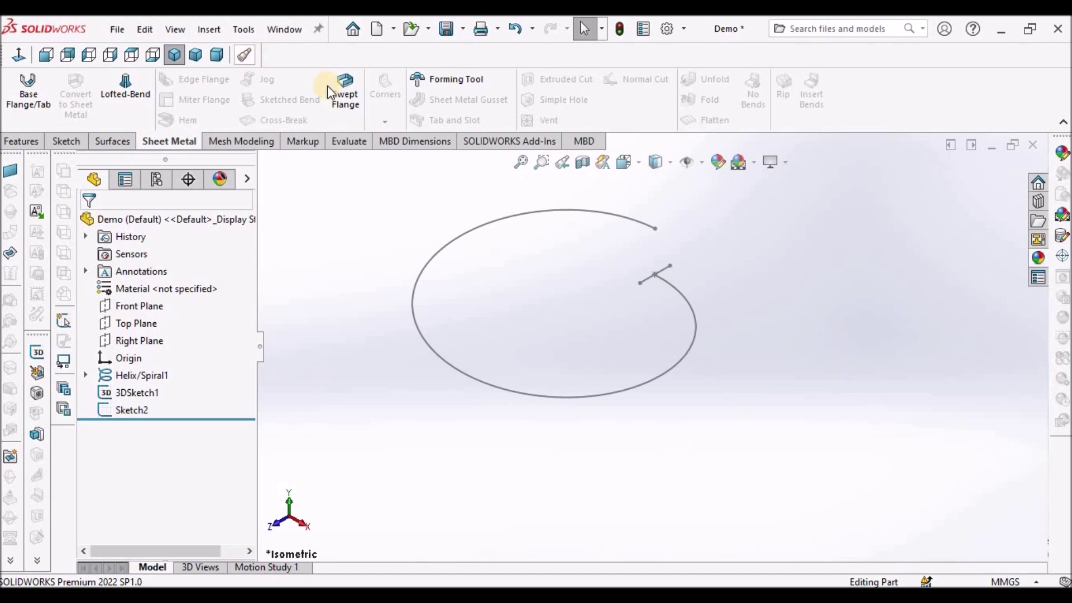
Try to create a sheet-metal Swept Flange with the 1.5 mm line sketch as profile and the helix as path
left_click(346, 94)
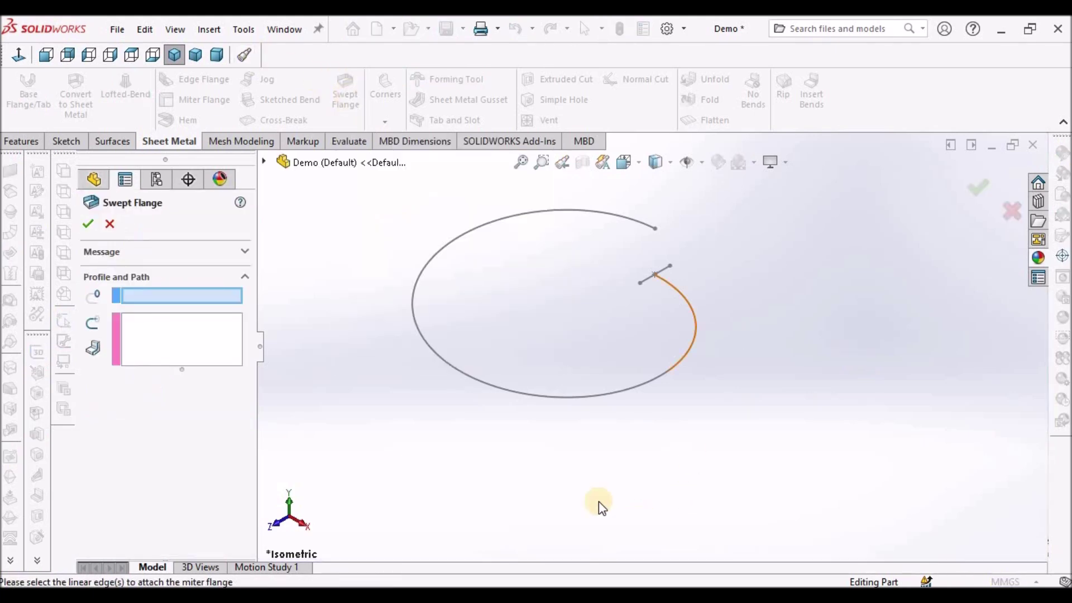
scroll(629, 283, "down", 2)
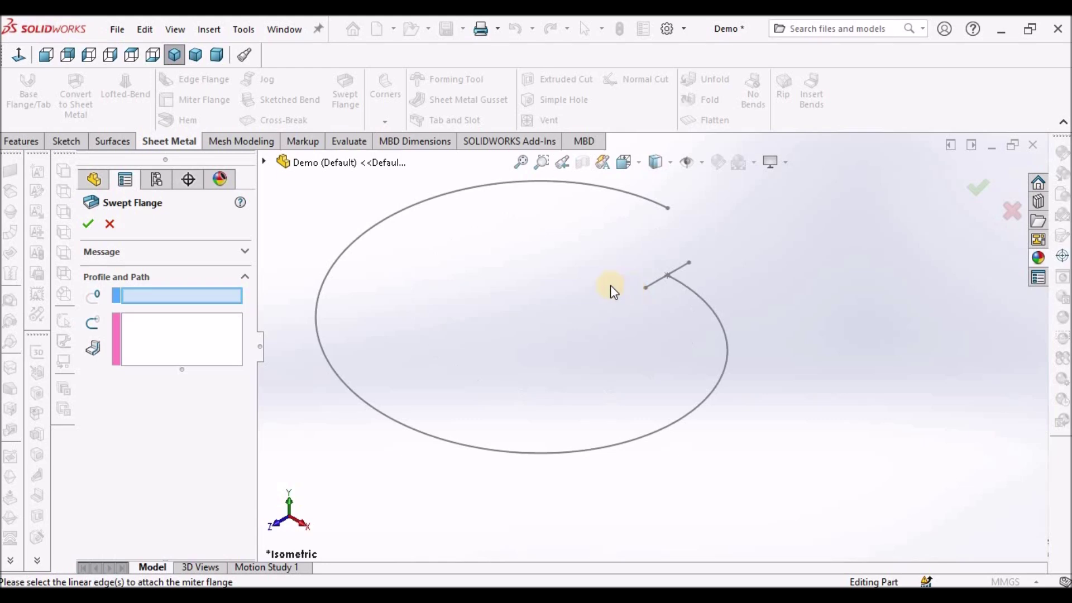
scroll(719, 257, "down", 2)
left_click(723, 249)
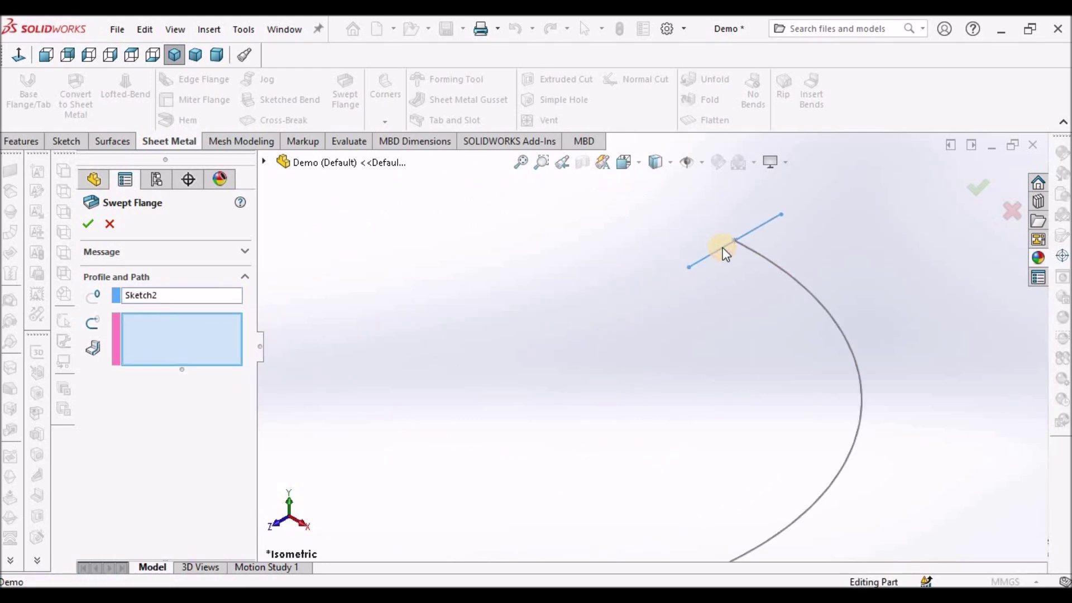
scroll(661, 317, "up", 2)
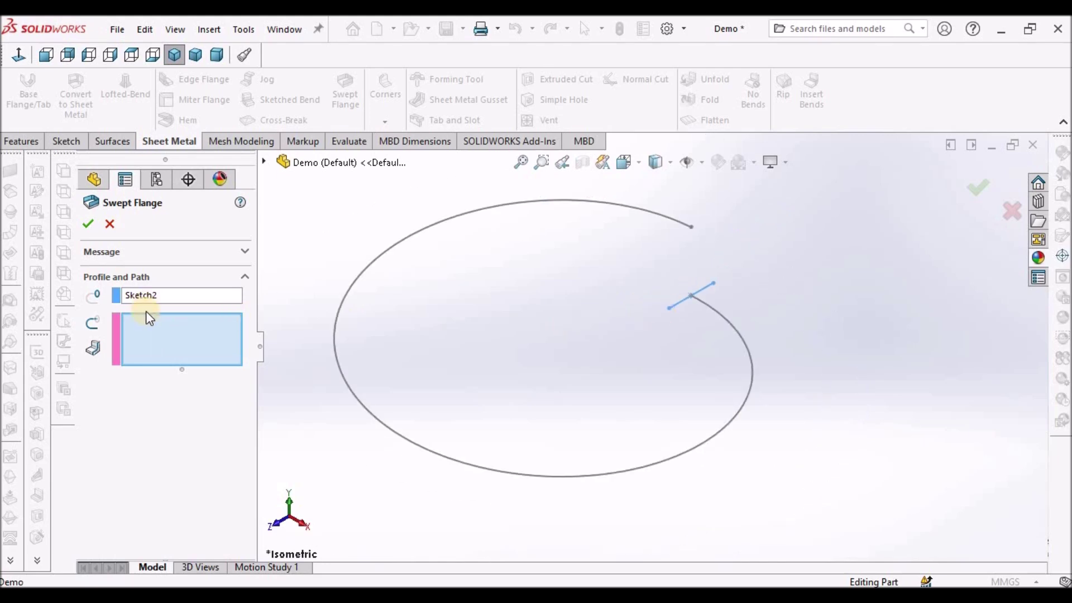
left_click(643, 468)
left_click(665, 450)
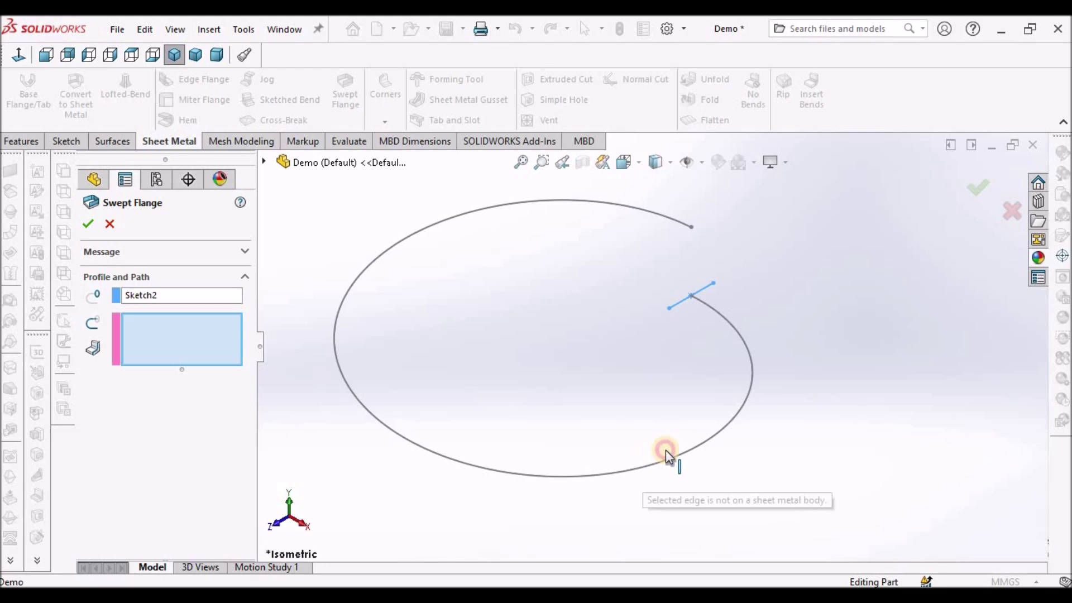
scroll(747, 368, "down", 2)
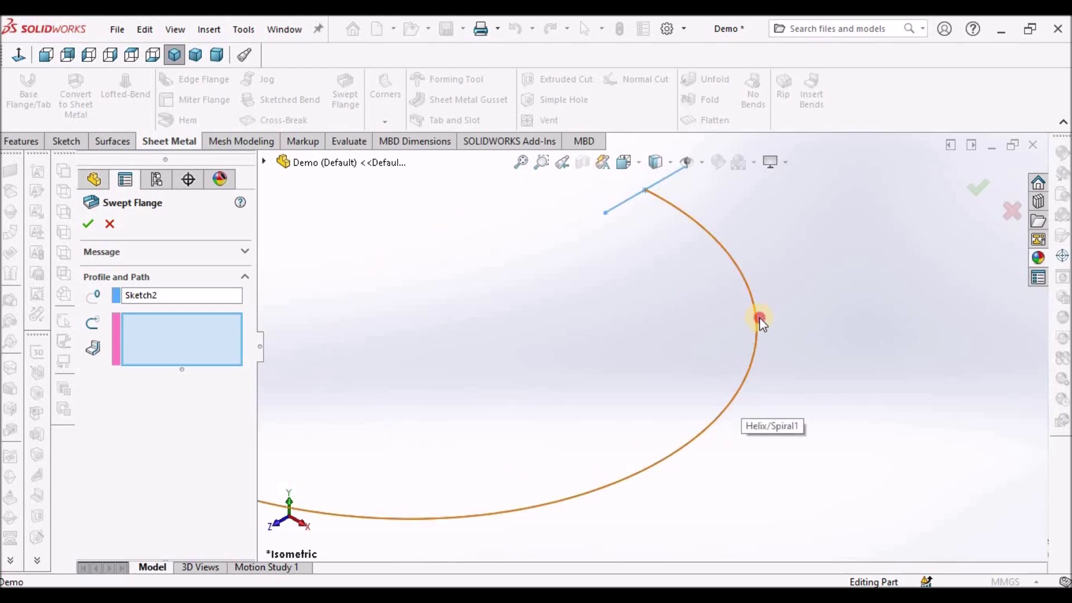
left_click(756, 319)
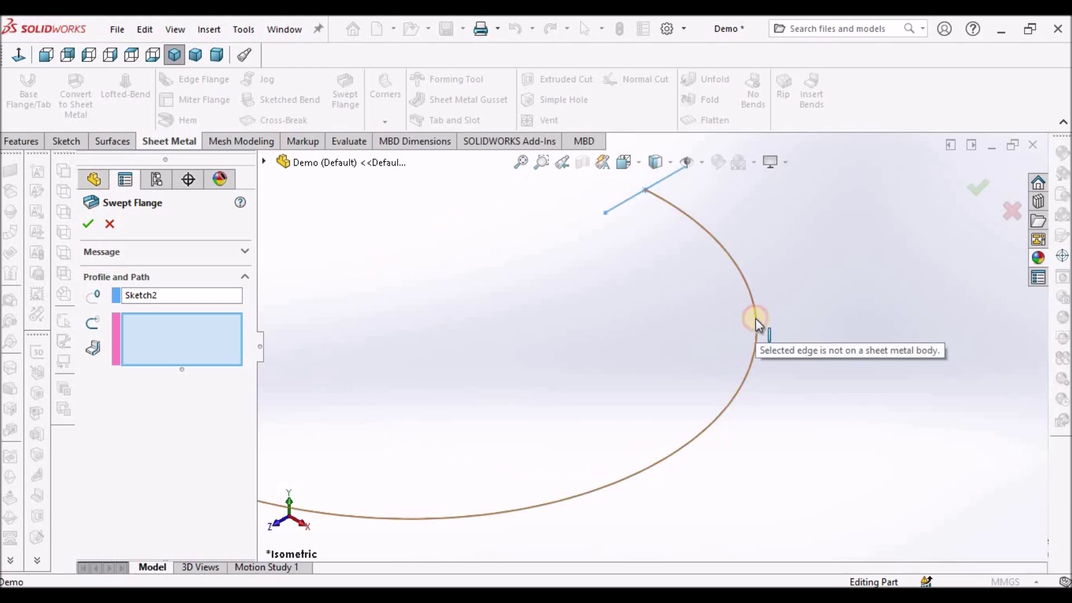
scroll(756, 319, "up", 3)
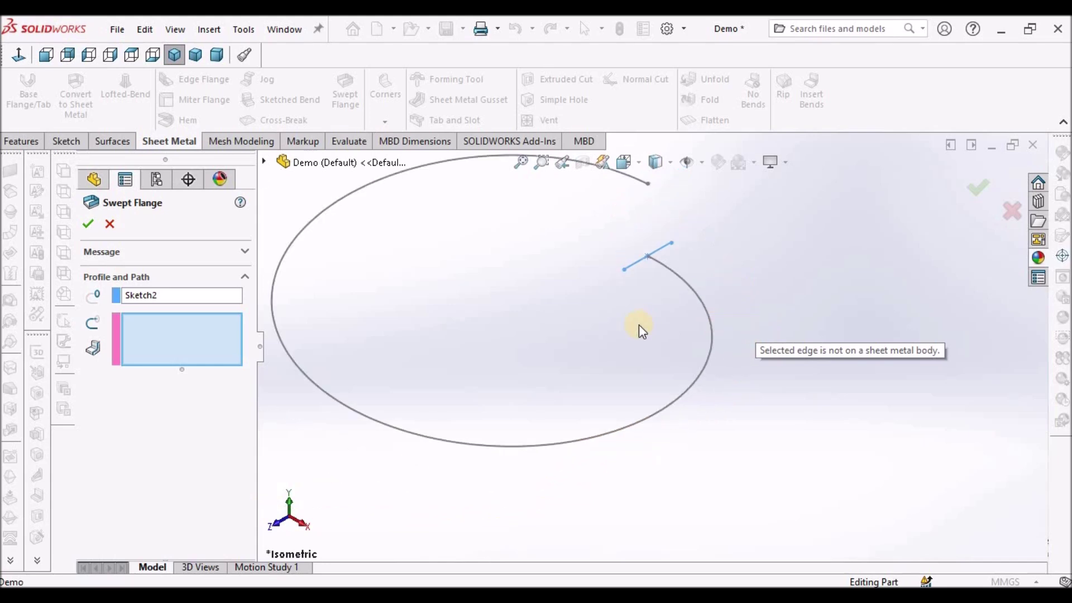
left_click(110, 225)
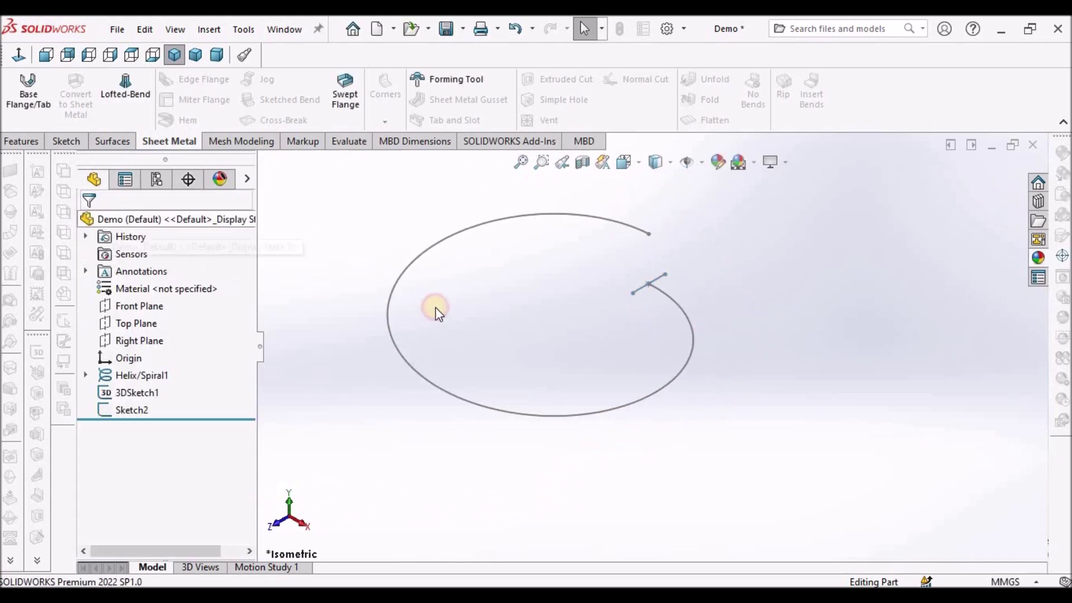
Edit the profile sketch and add three lines above the 1.5 mm line to close it into a rectangle about 0.6 mm high
right_click(133, 413)
left_click(147, 240)
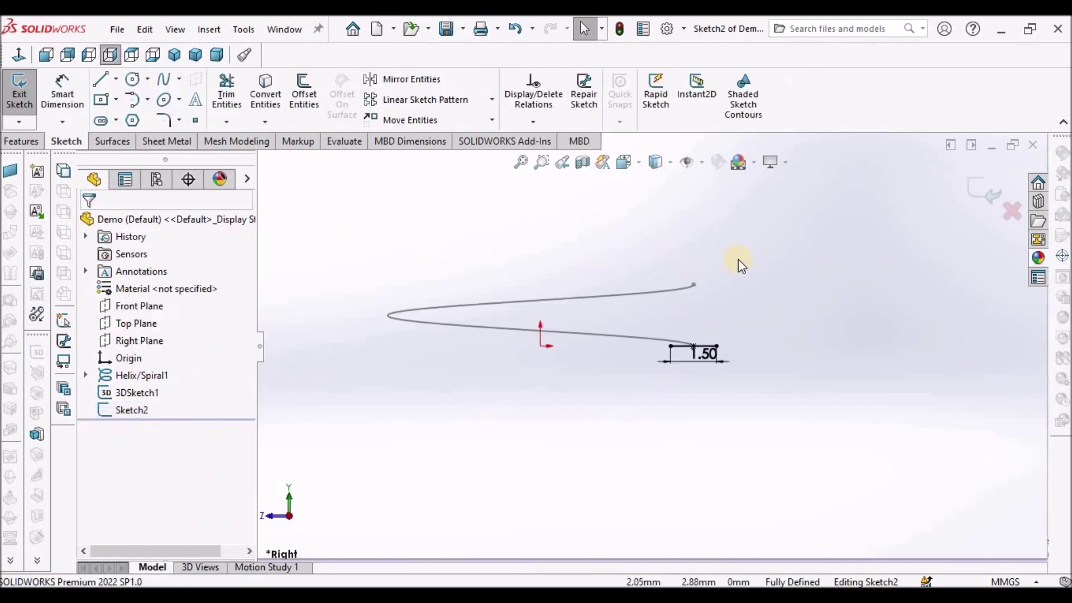
scroll(738, 259, "down", 2)
left_click(101, 78)
scroll(618, 423, "down", 2)
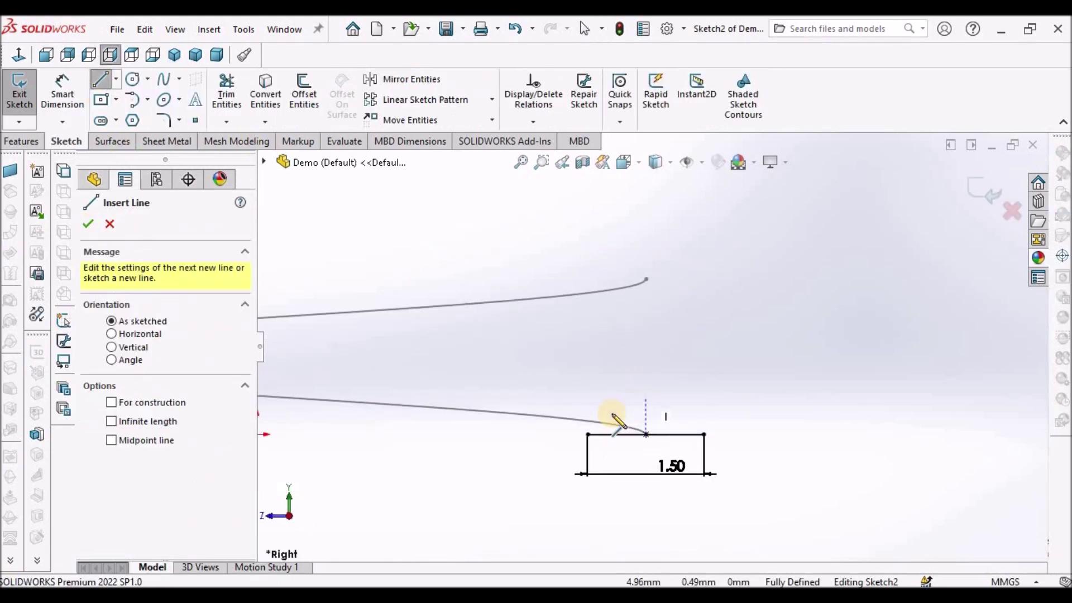
left_click(588, 434)
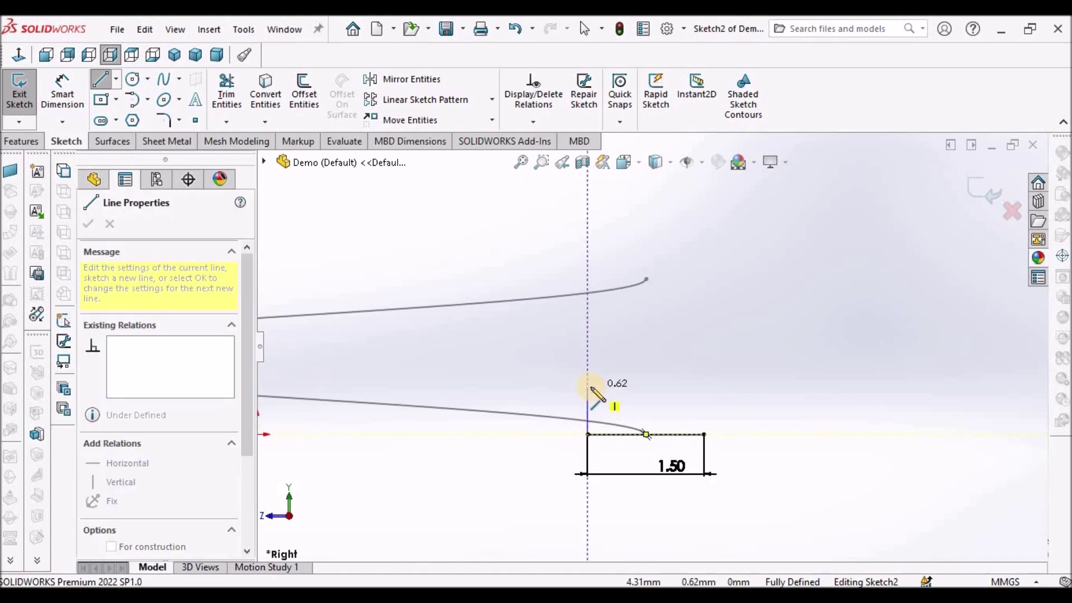
left_click(589, 386)
left_click(703, 387)
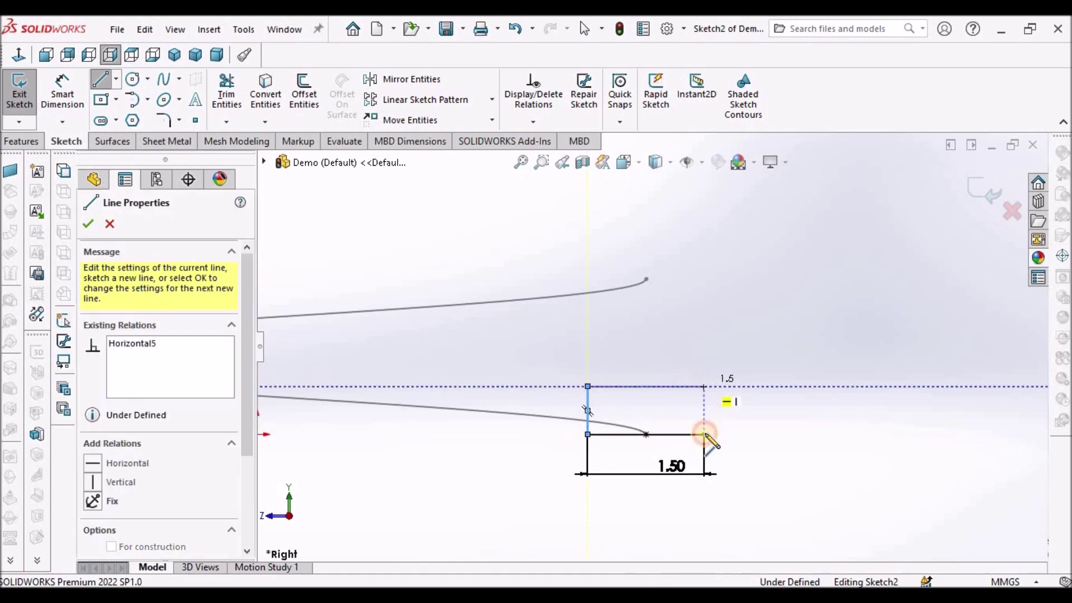
left_click(703, 435)
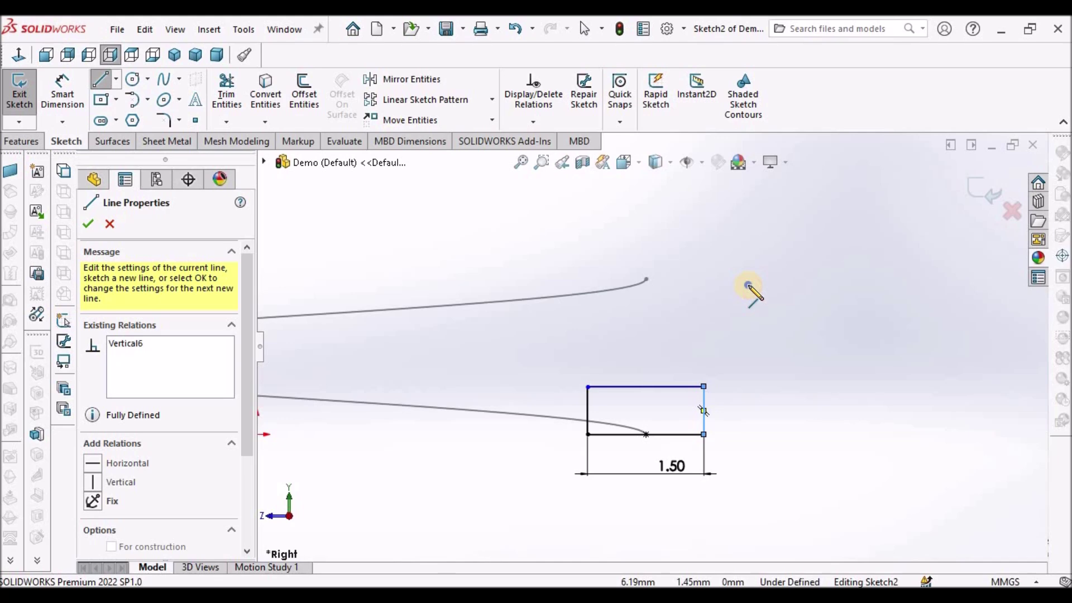
right_click(754, 292)
left_click(771, 310)
scroll(771, 307, "up", 4)
middle_click_drag(770, 307, 770, 395)
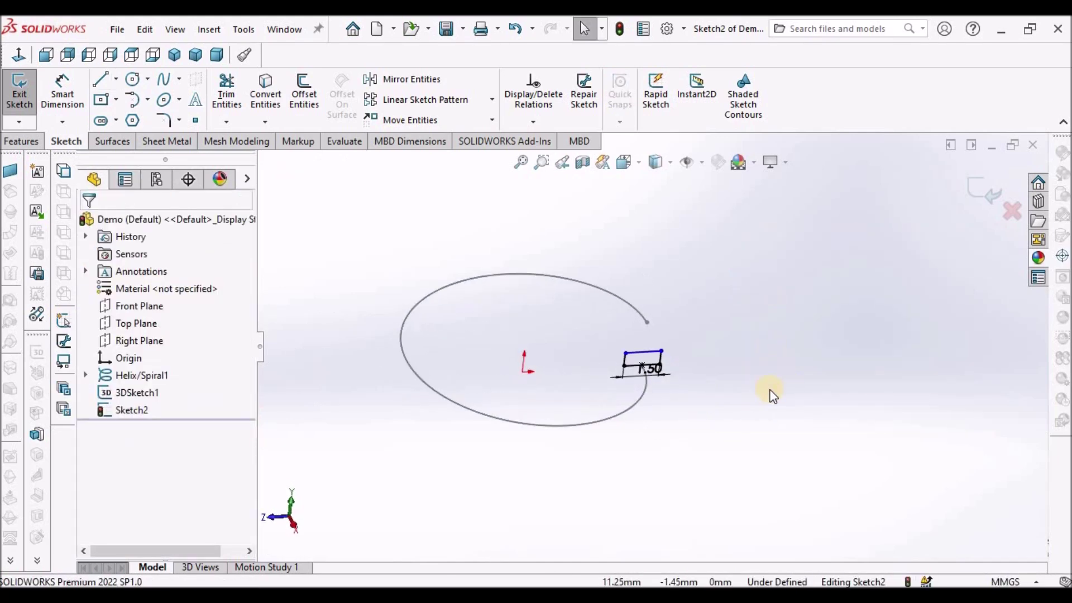
Try to create a Swept Flange from the closed rectangular profile along the helix, cancel the command and exit the sketch
left_click(167, 142)
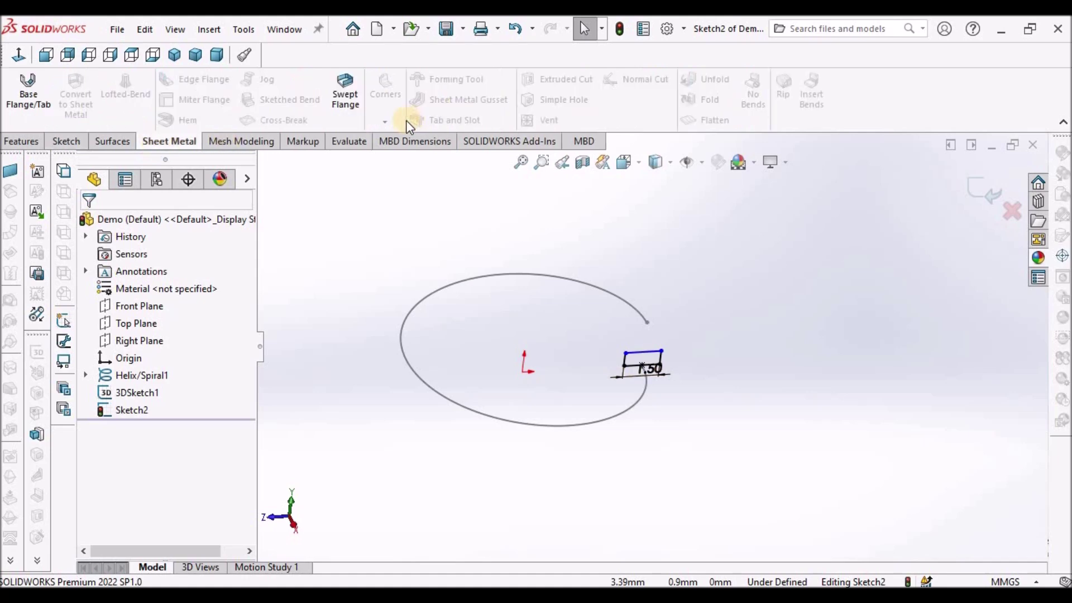
left_click(345, 92)
scroll(627, 378, "down", 3)
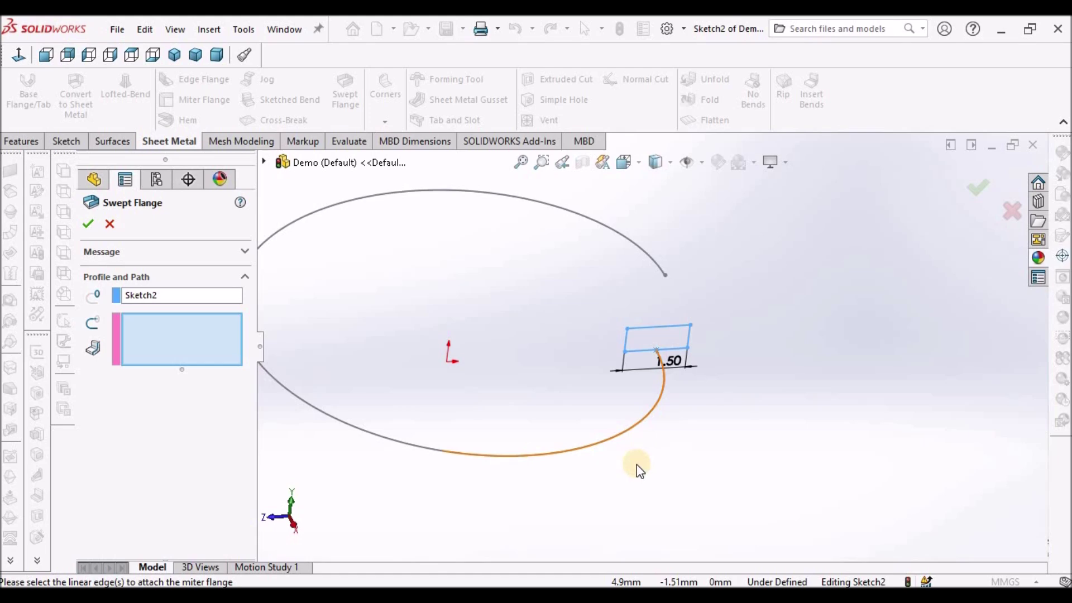
left_click(625, 431)
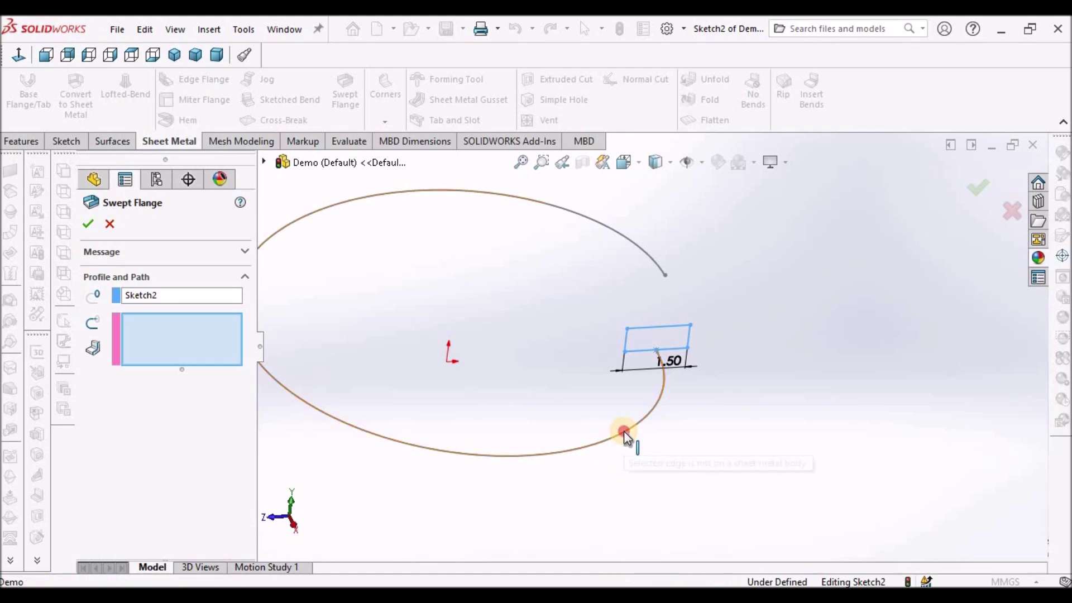
left_click(110, 224)
scroll(735, 250, "up", 4)
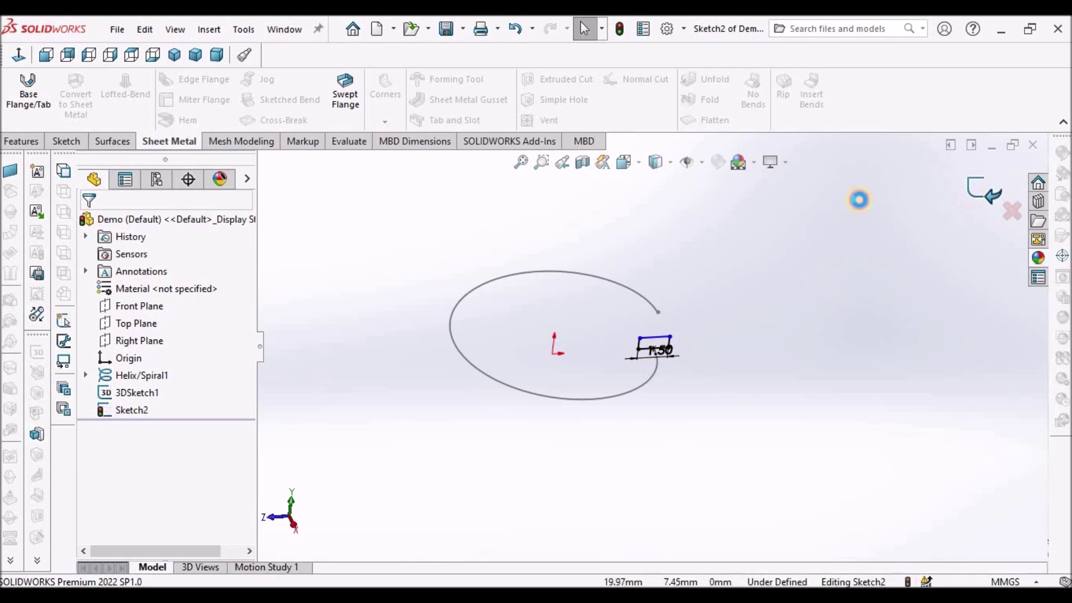
left_click(976, 190)
Inspect the thickened copper washer in the REF part from several sides, and switch to Desc 2.pdf in Adobe Acrobat to review its pages
left_click(107, 141)
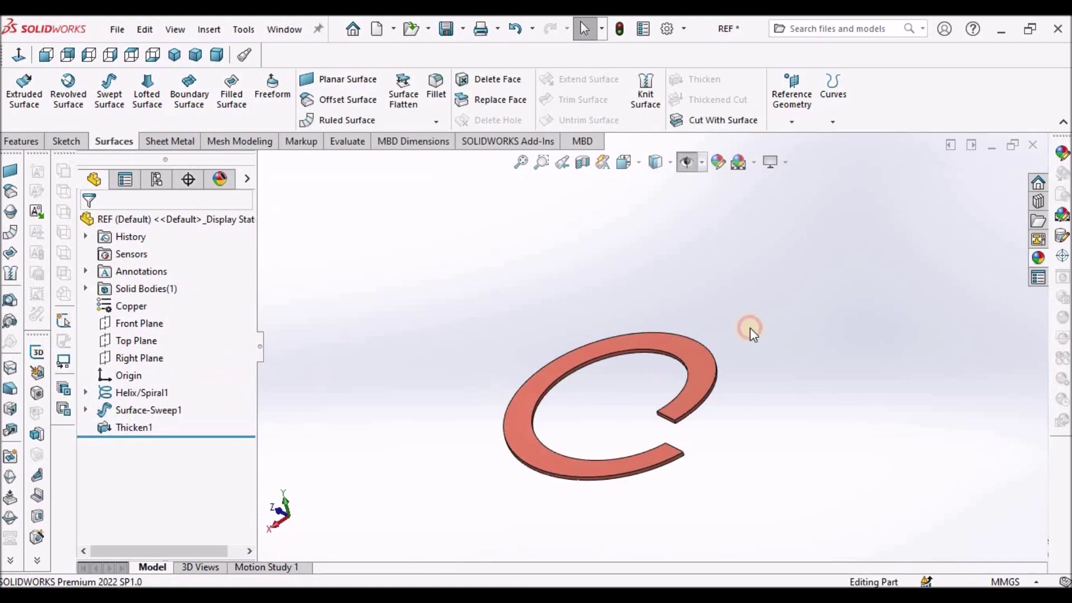
scroll(678, 370, "up", 5)
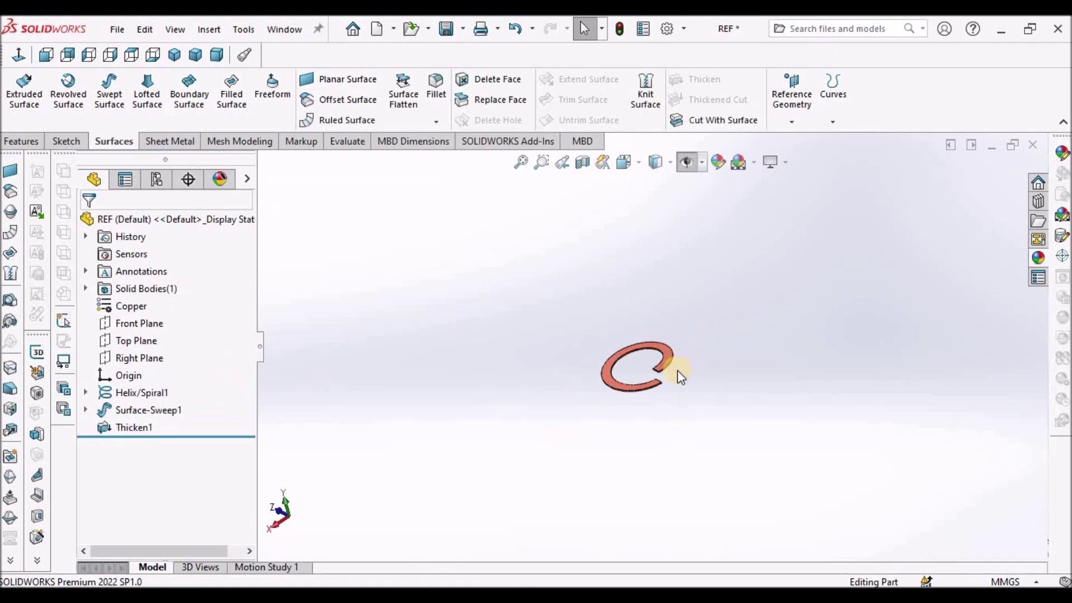
scroll(672, 371, "down", 6)
middle_click_drag(659, 369, 893, 430)
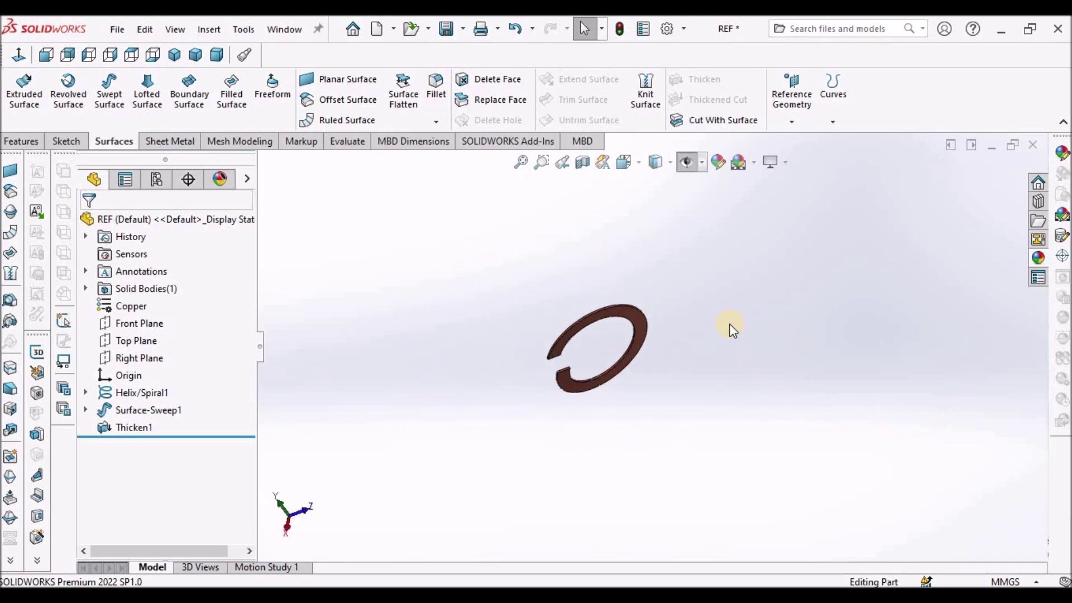
middle_click_drag(730, 326, 577, 511)
scroll(648, 286, "down", 2)
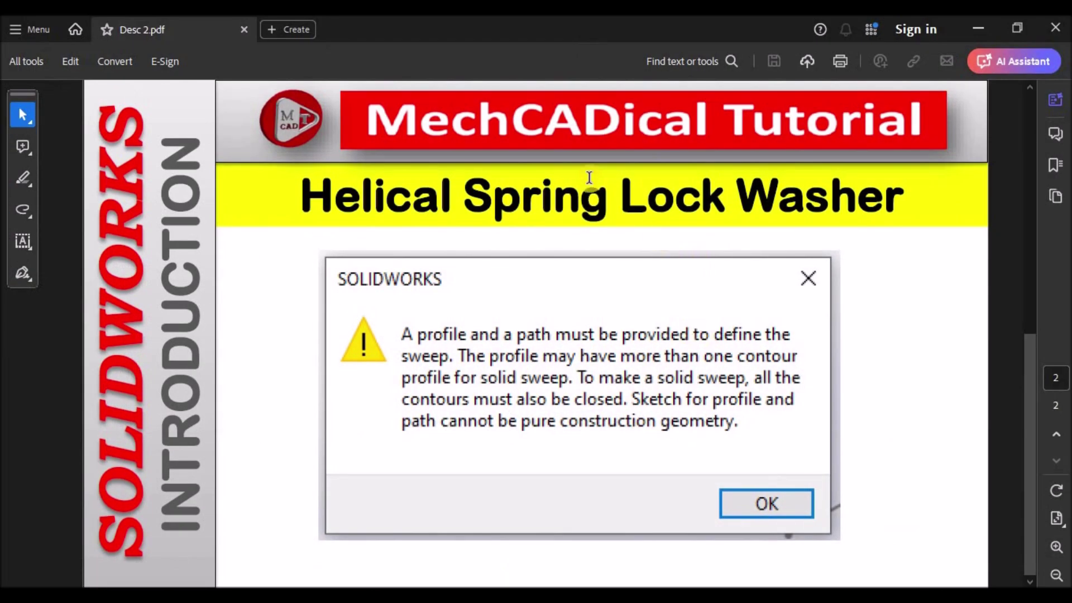
scroll(542, 267, "up", 1)
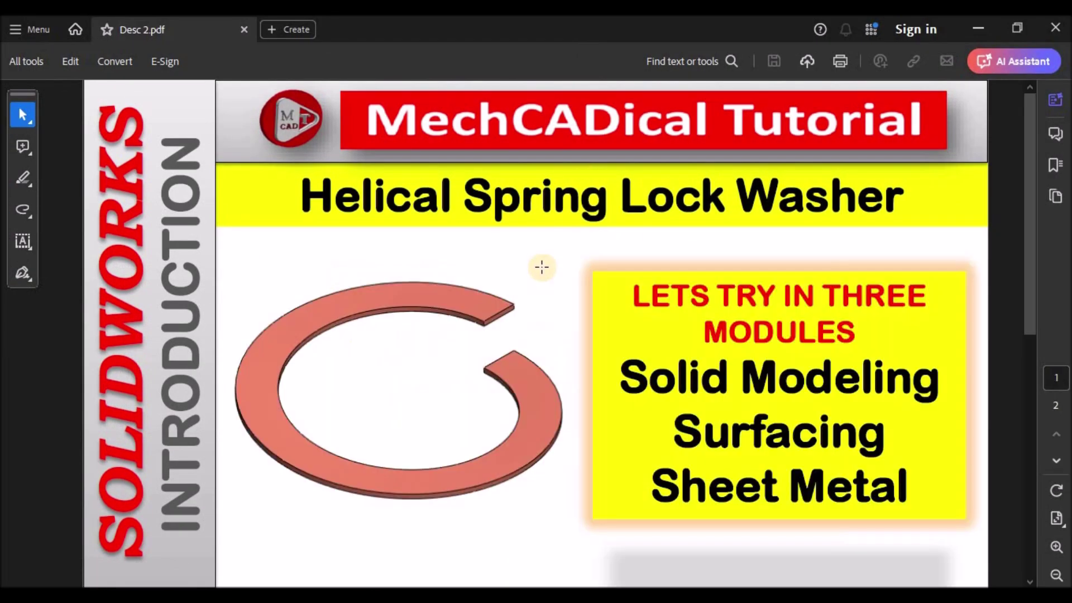